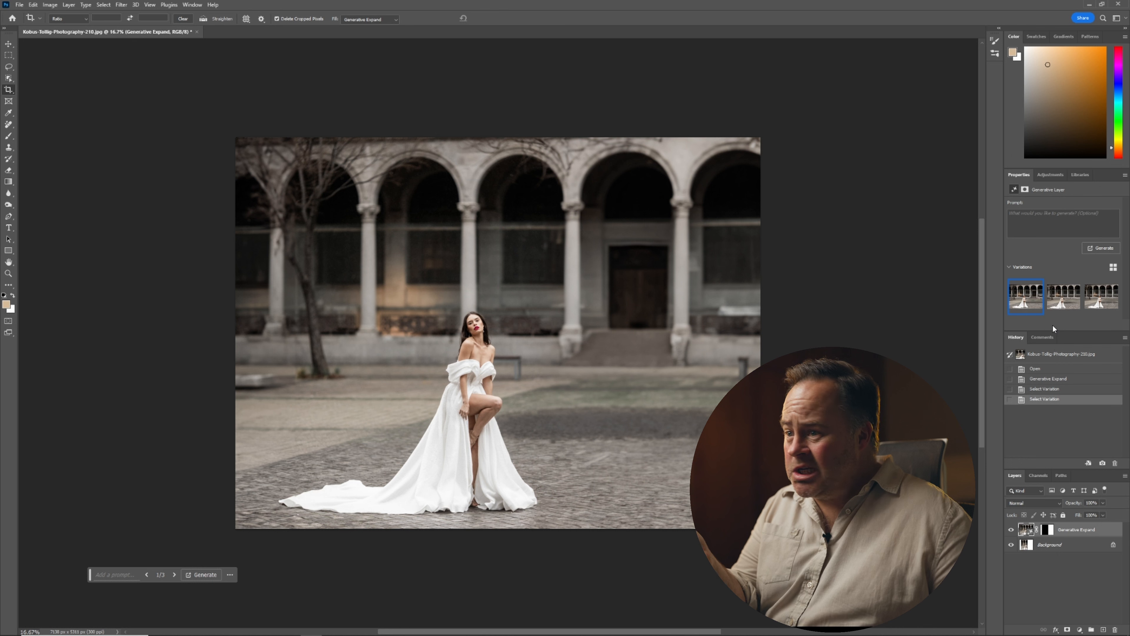
Compare the generated expansion variations, keep the second one, and flatten the image.
click(1066, 303)
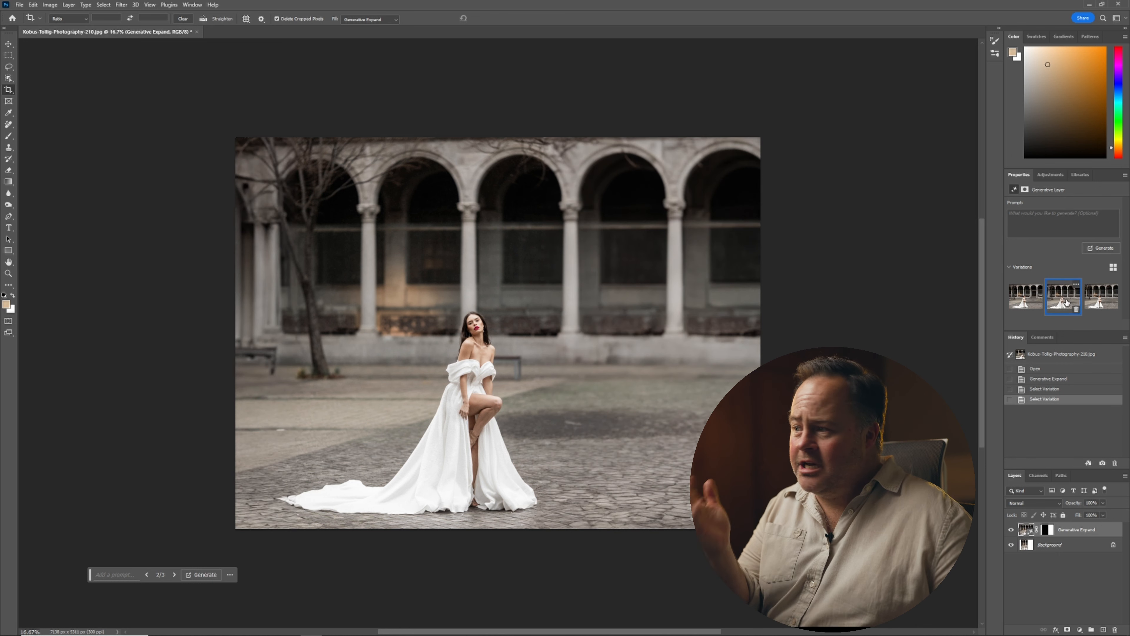
click(1094, 301)
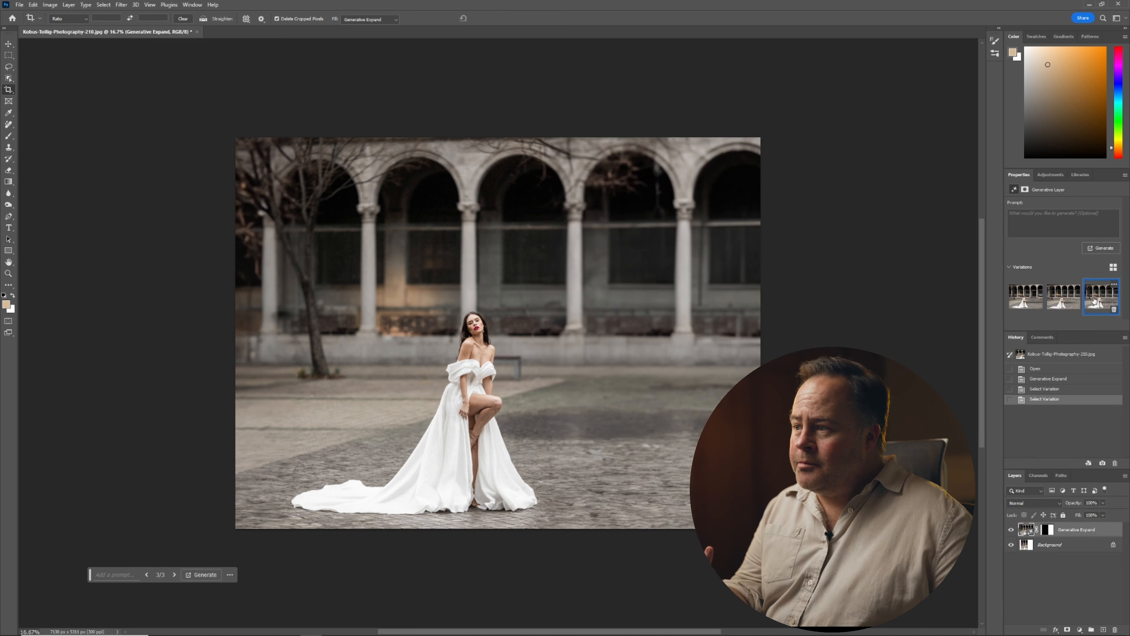
click(1071, 302)
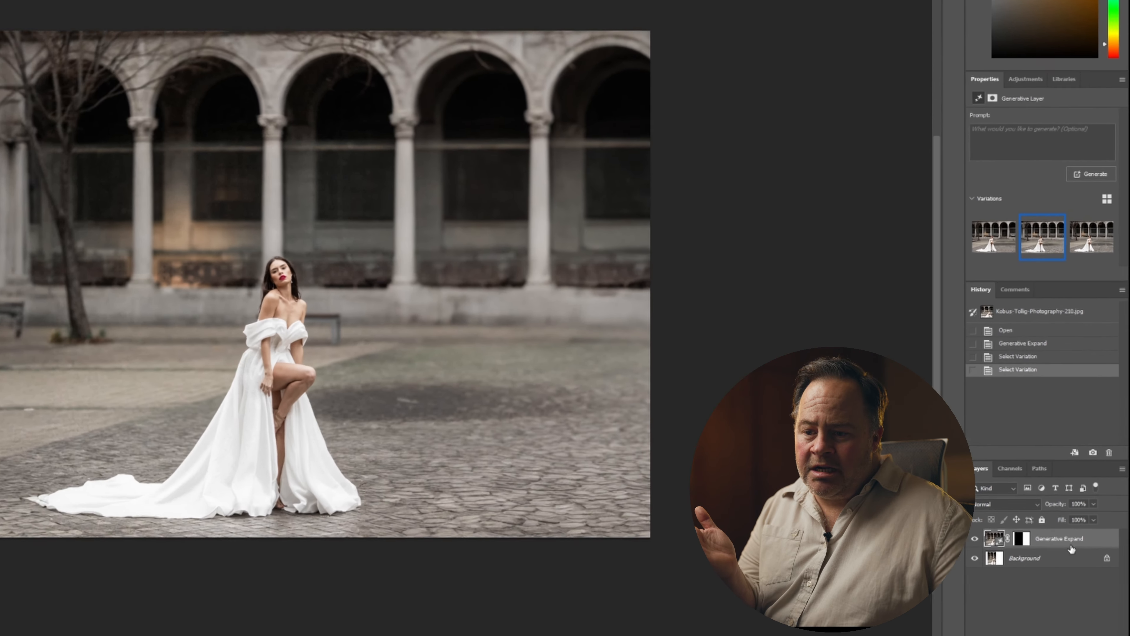
right_click(1088, 529)
click(1075, 450)
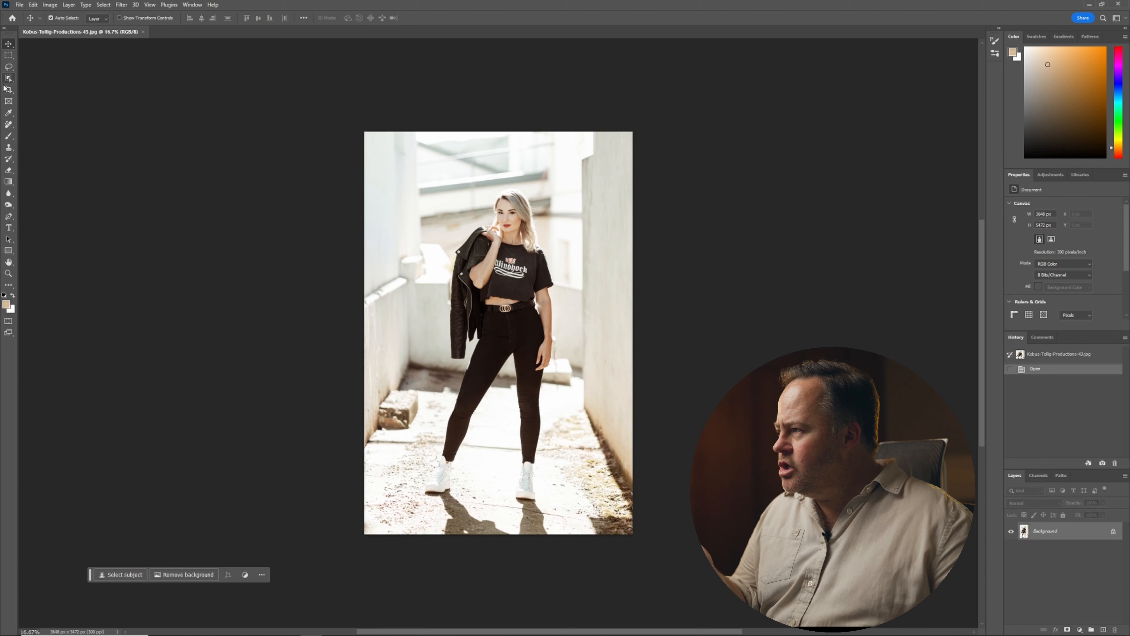
Widen the portrait canvas on both sides with the Crop tool using Generative Expand fill.
click(5, 89)
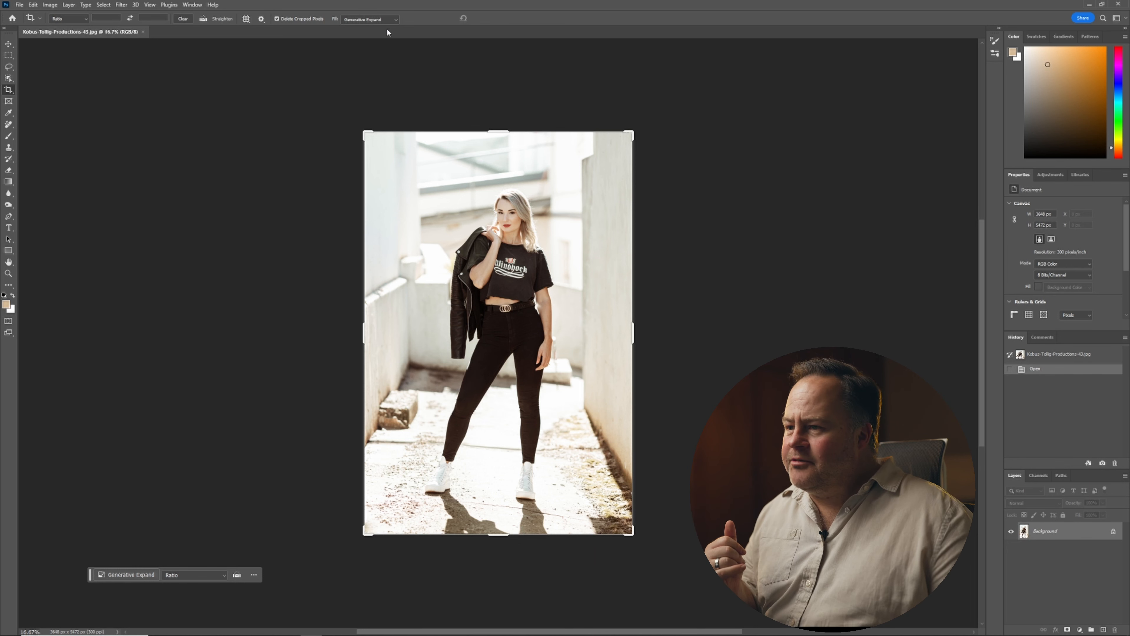
drag(647, 336, 698, 331)
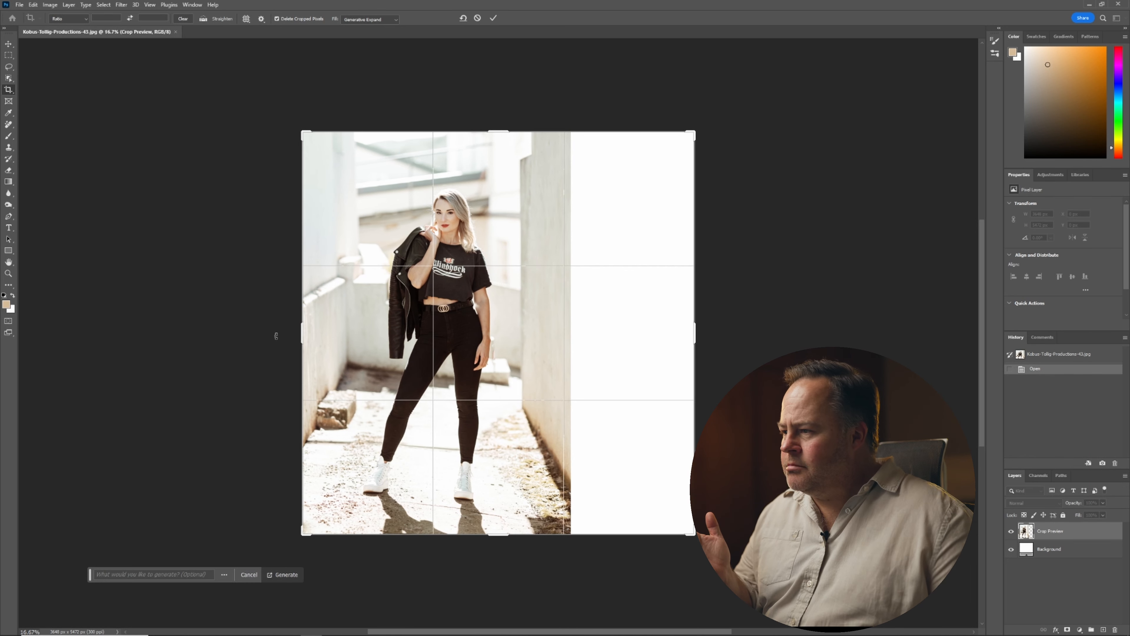
drag(303, 331, 219, 329)
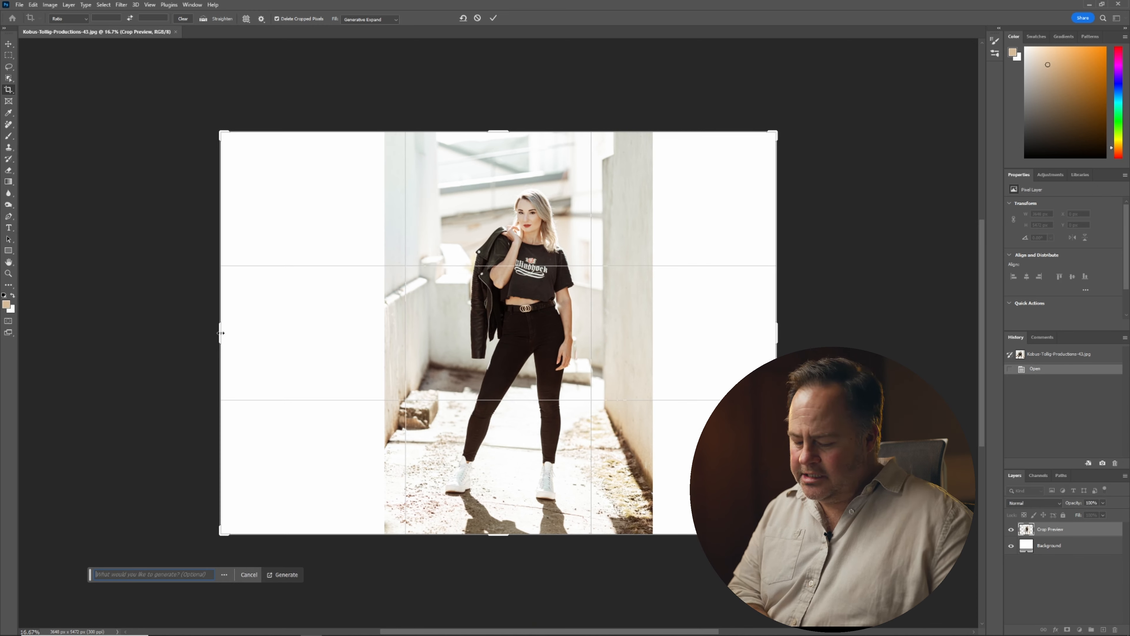
key(Return)
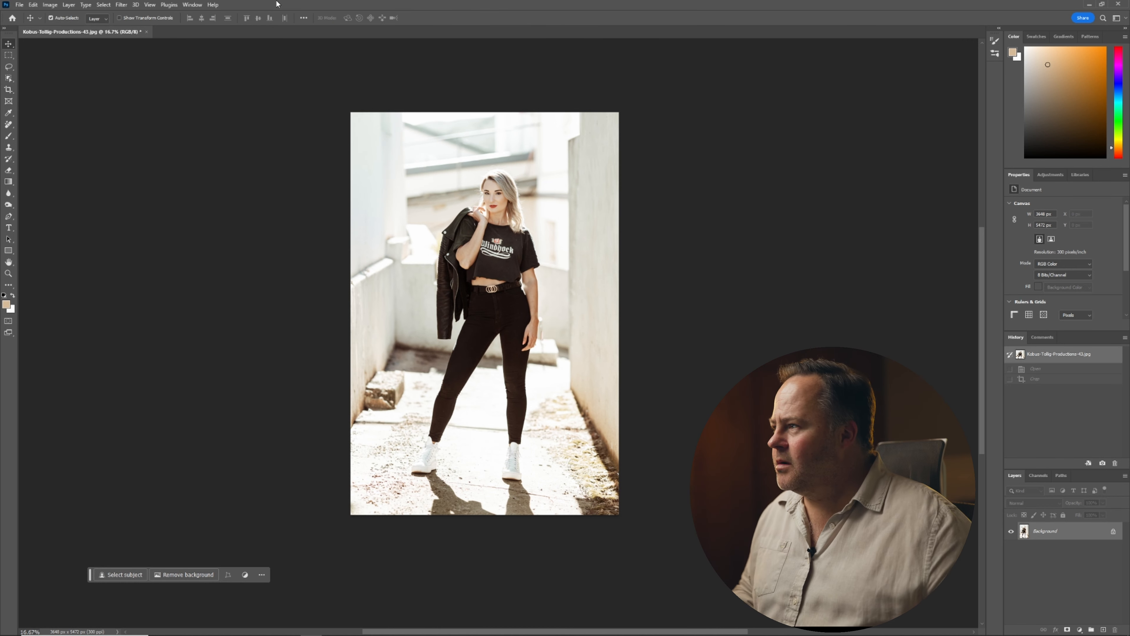
Extend the canvas far to the left with the Crop tool, setting the fill to Background (default).
click(8, 90)
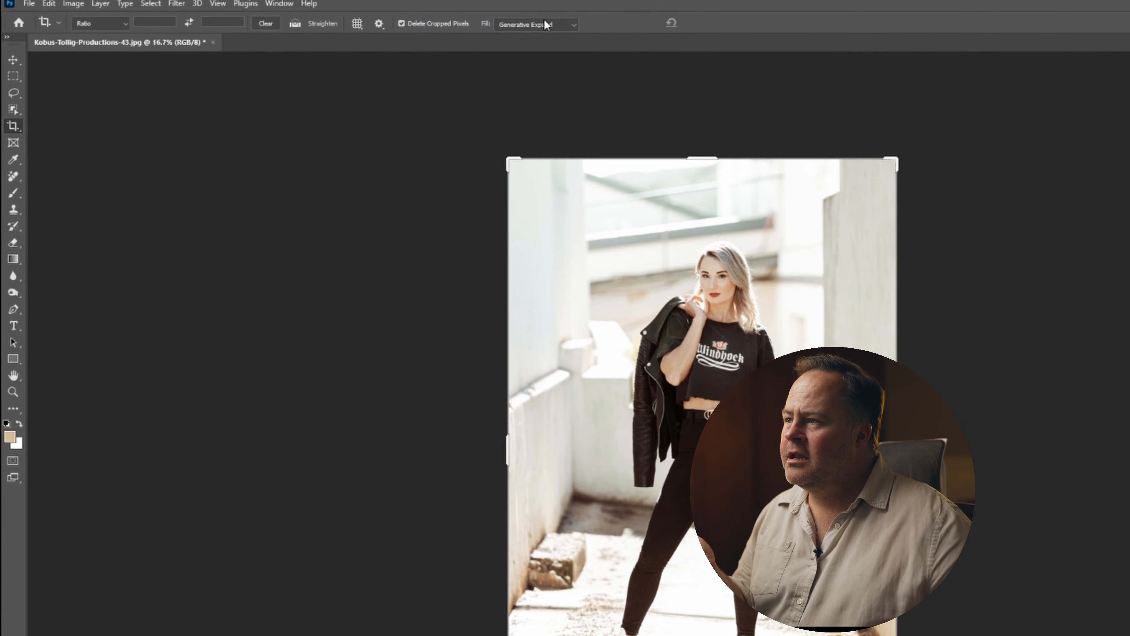
click(369, 19)
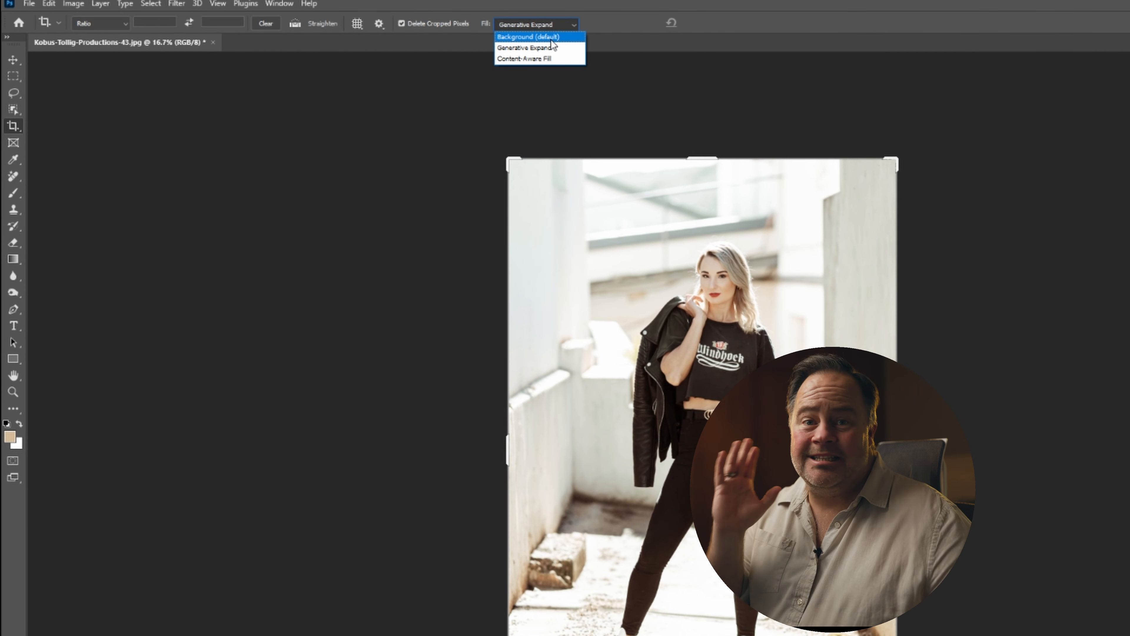
click(550, 37)
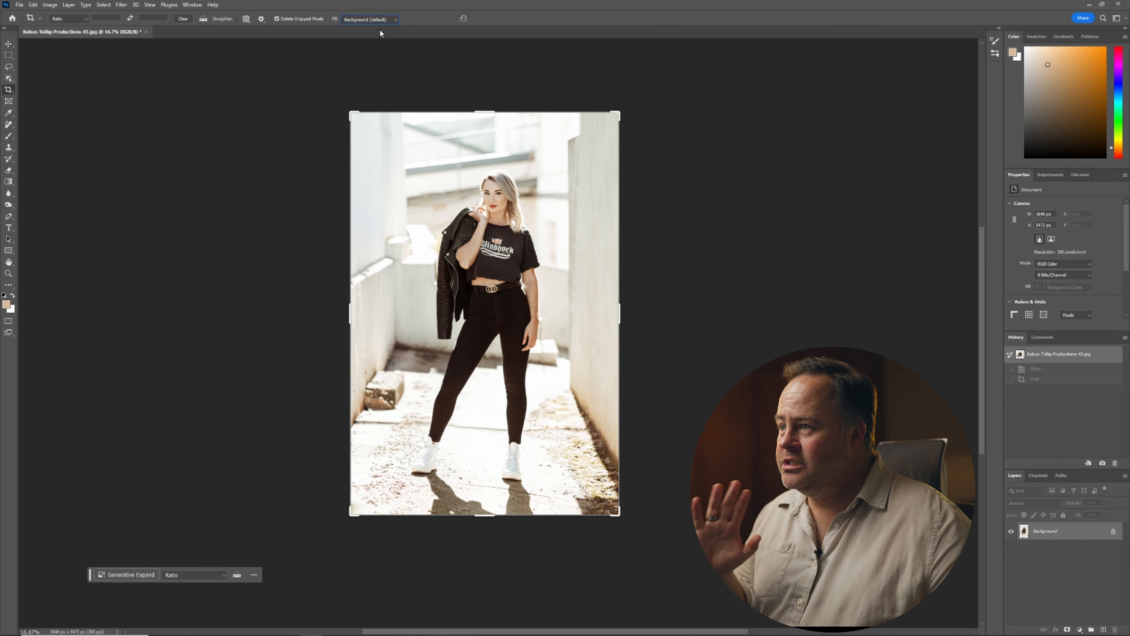
drag(346, 312, 183, 306)
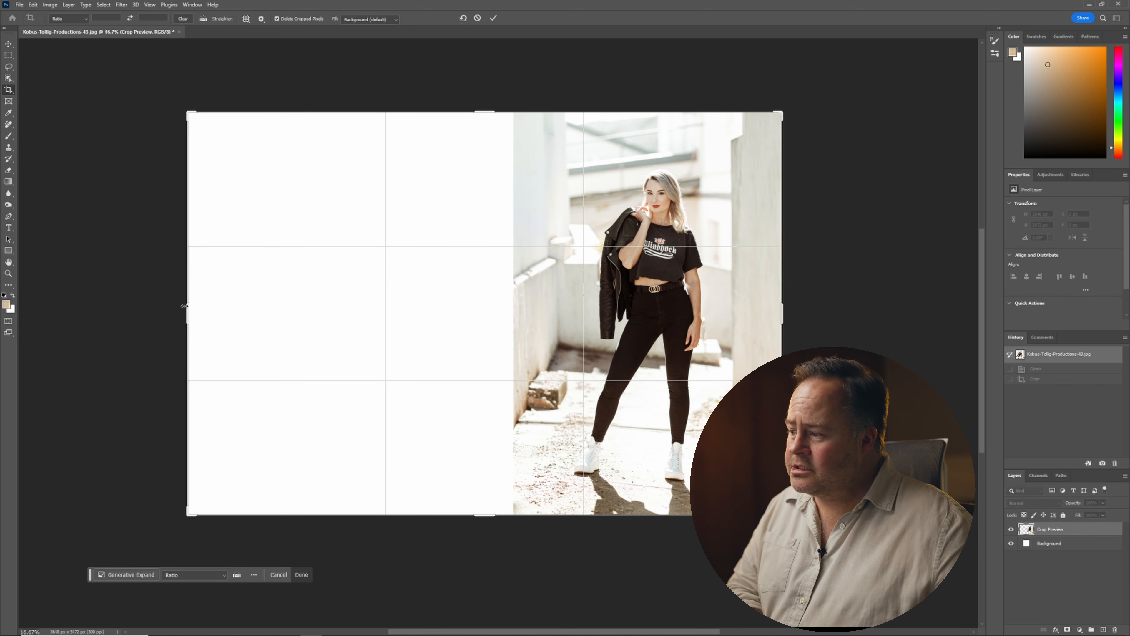
key(Return)
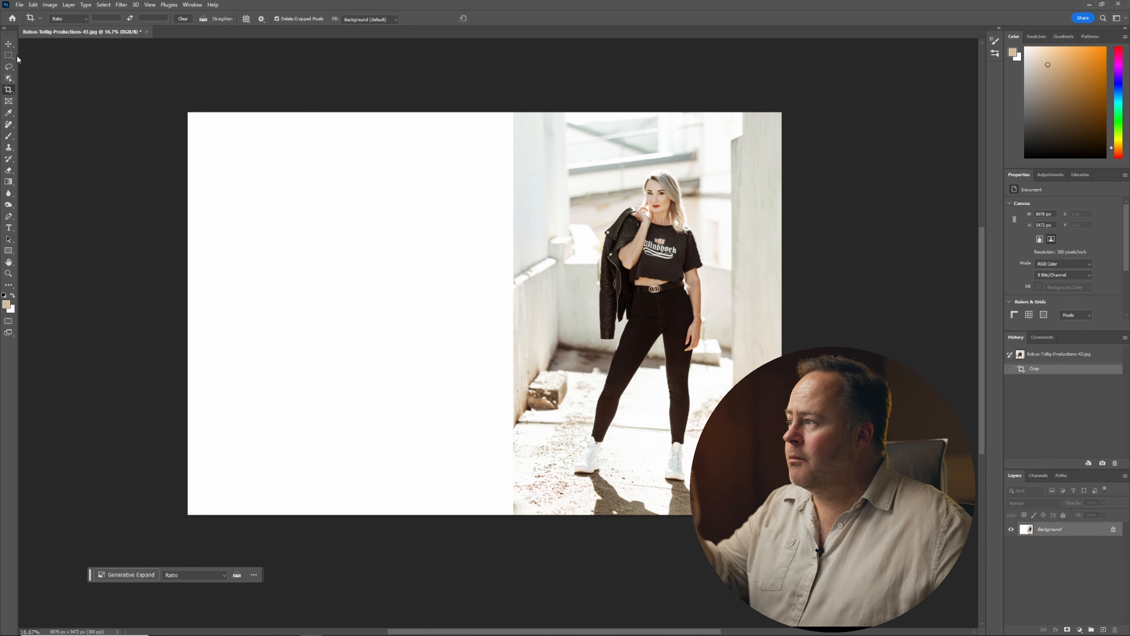
Marquee-select the original photo area and invert the selection to target the blank canvas.
click(9, 56)
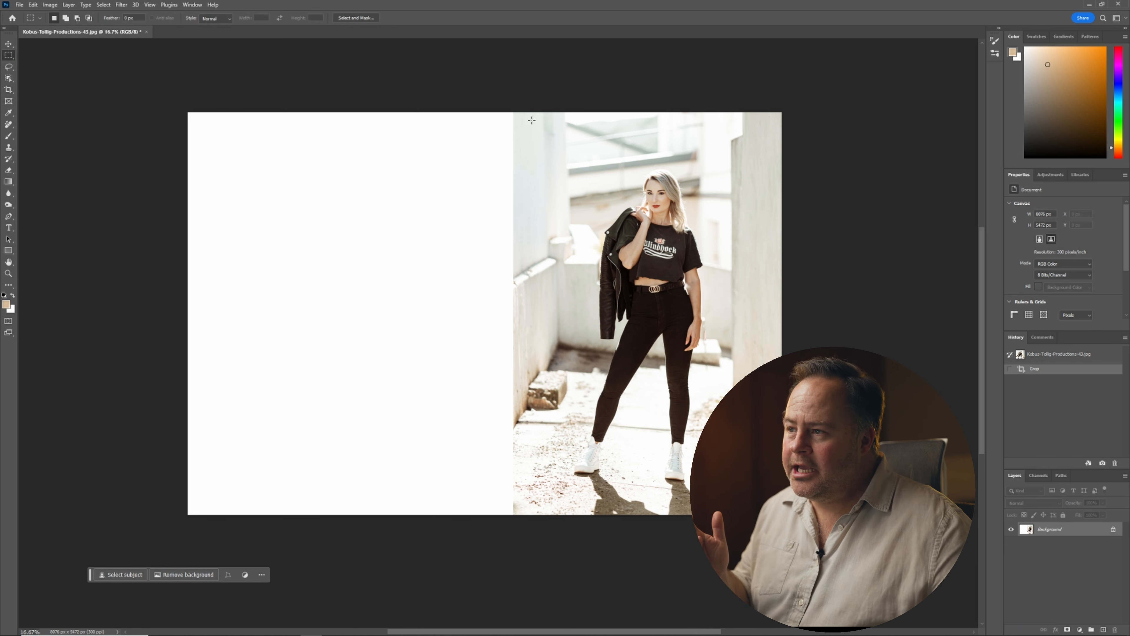
drag(516, 116, 778, 510)
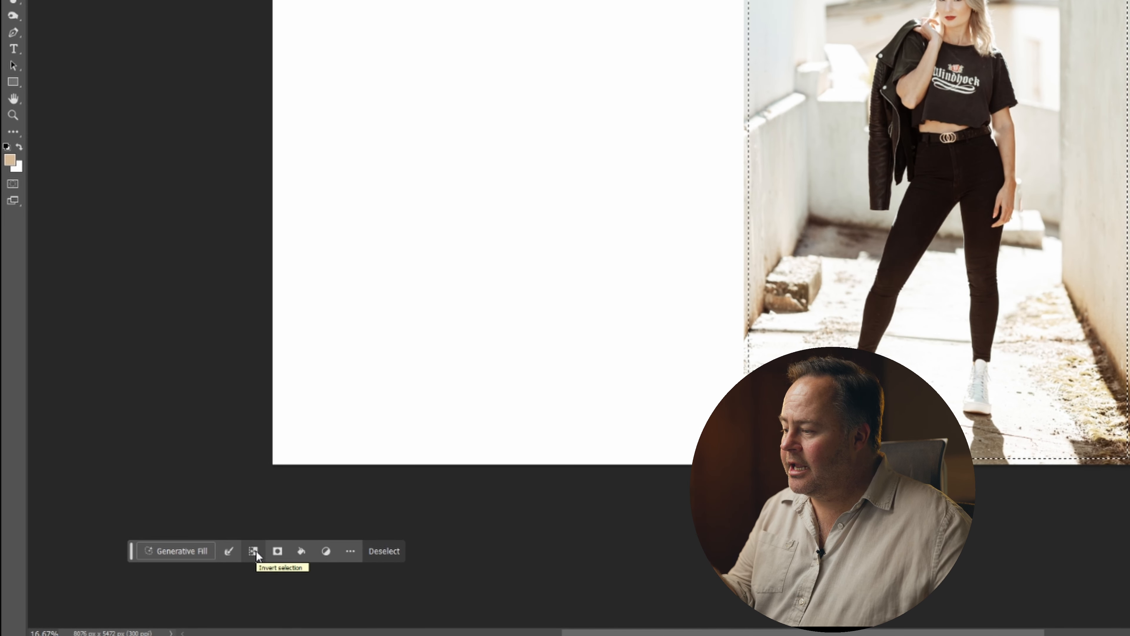
click(256, 551)
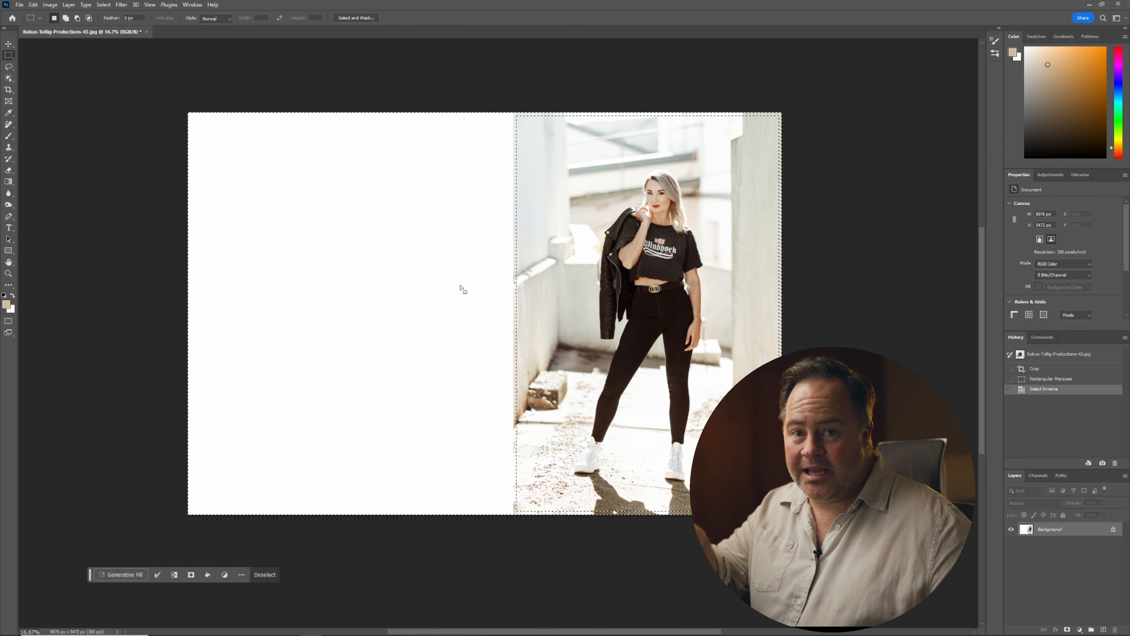
Generative fill the blank area with the prompt "expand background".
click(125, 575)
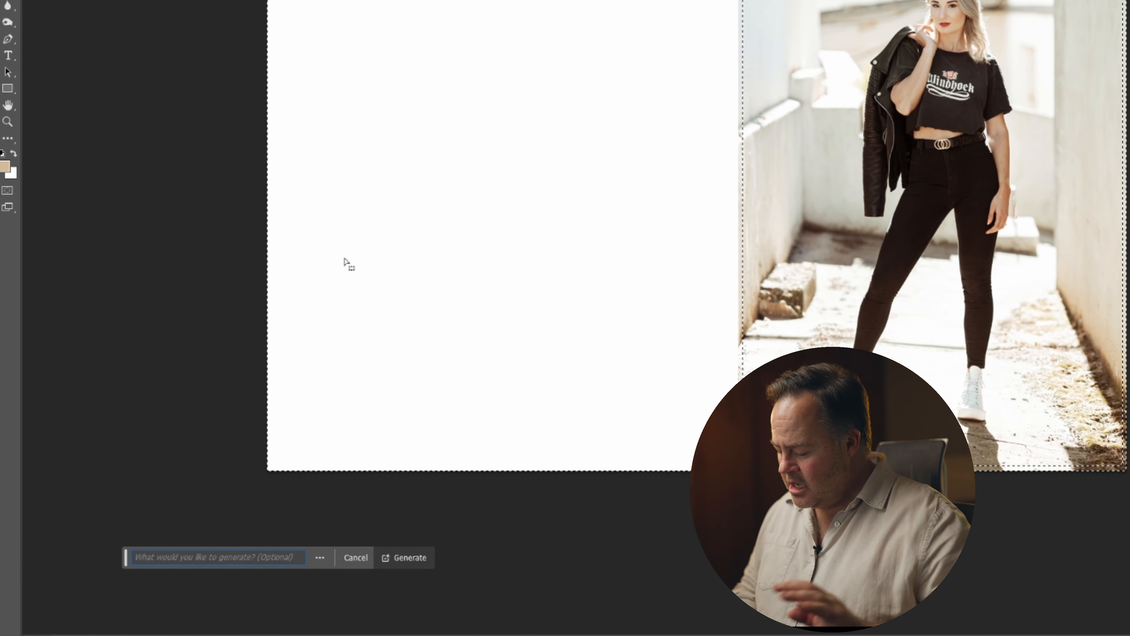
text(expand background)
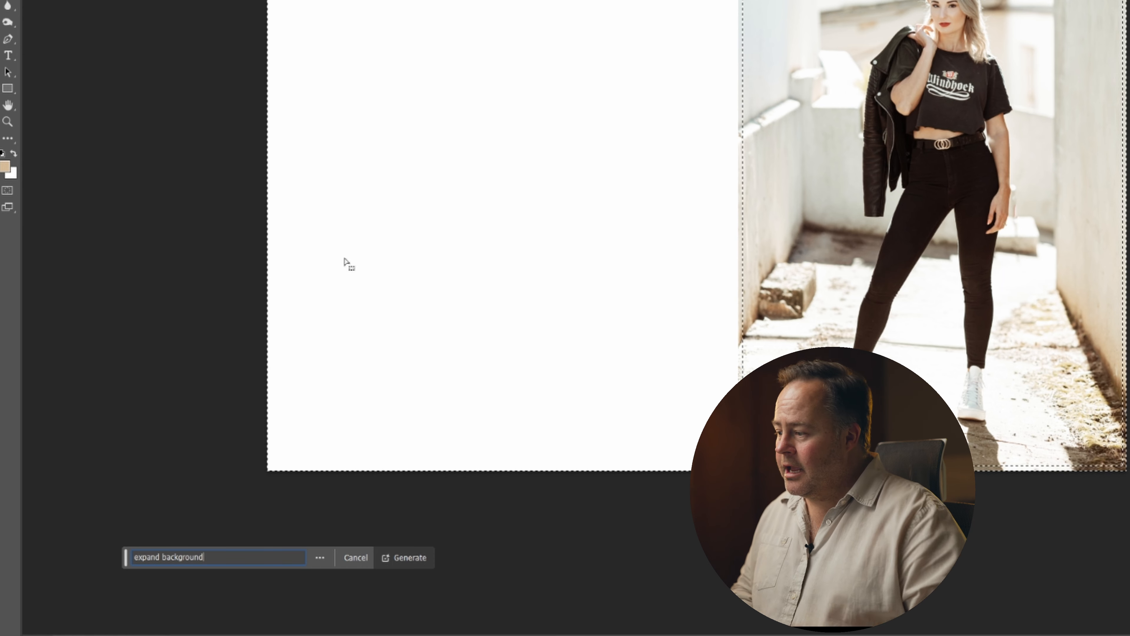
key(Return)
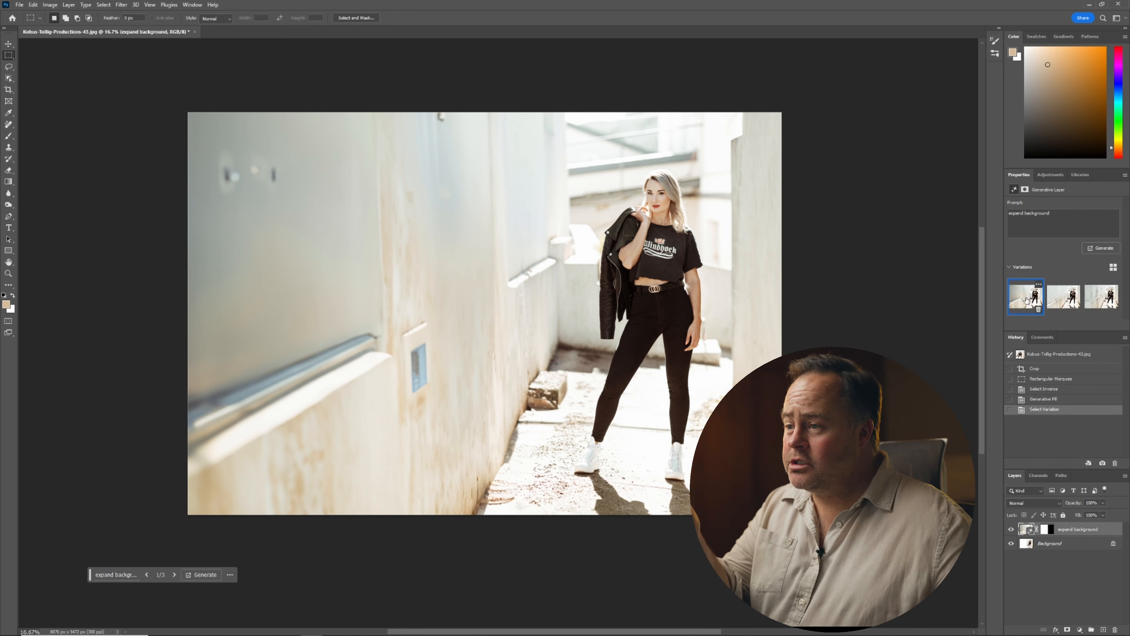
Compare the fill variations, keep the third one, and flatten the image.
click(1065, 298)
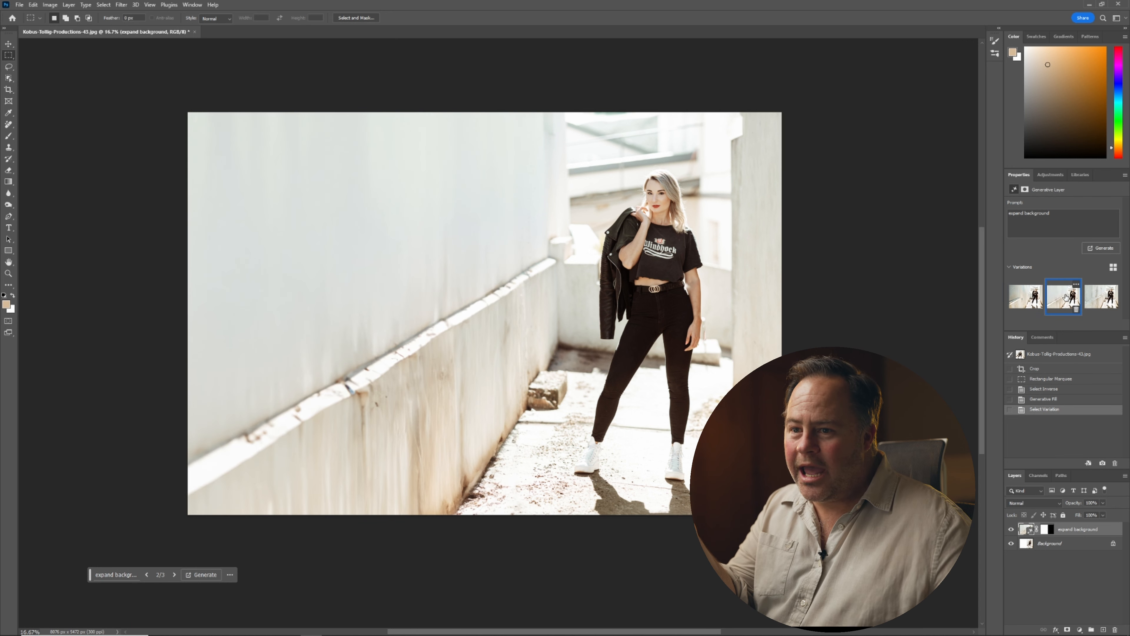
click(1102, 299)
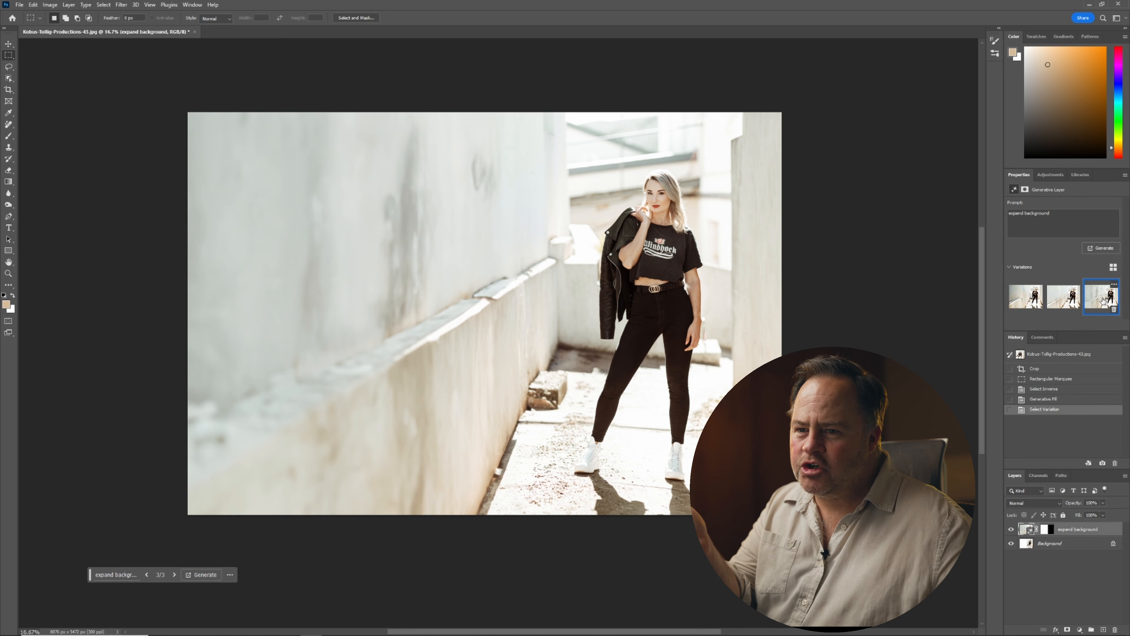
right_click(1086, 528)
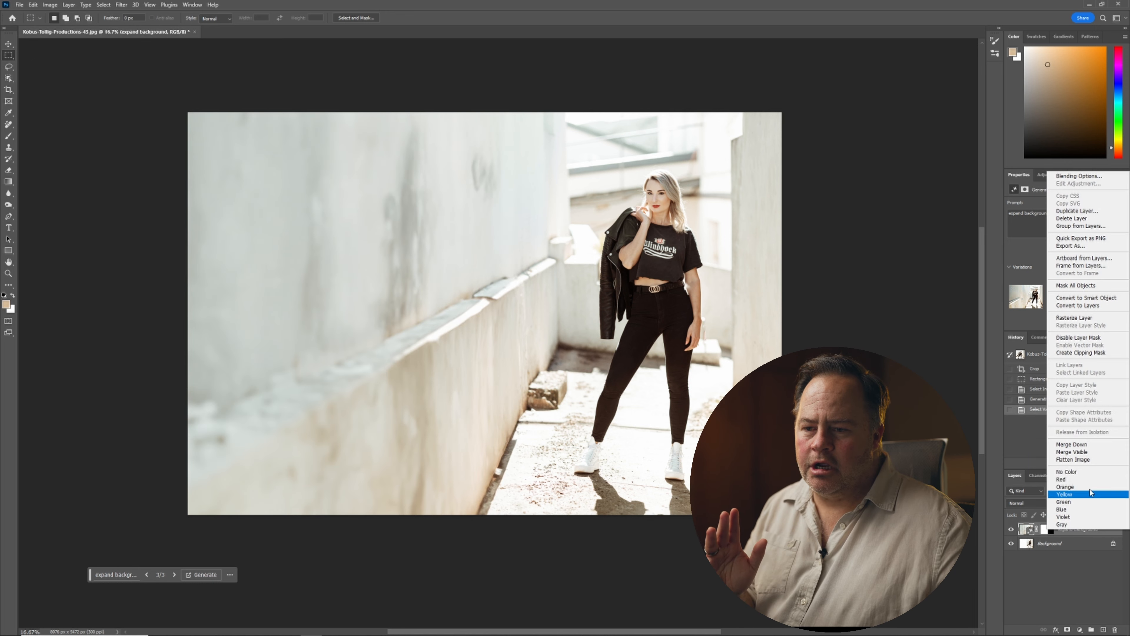
click(1086, 461)
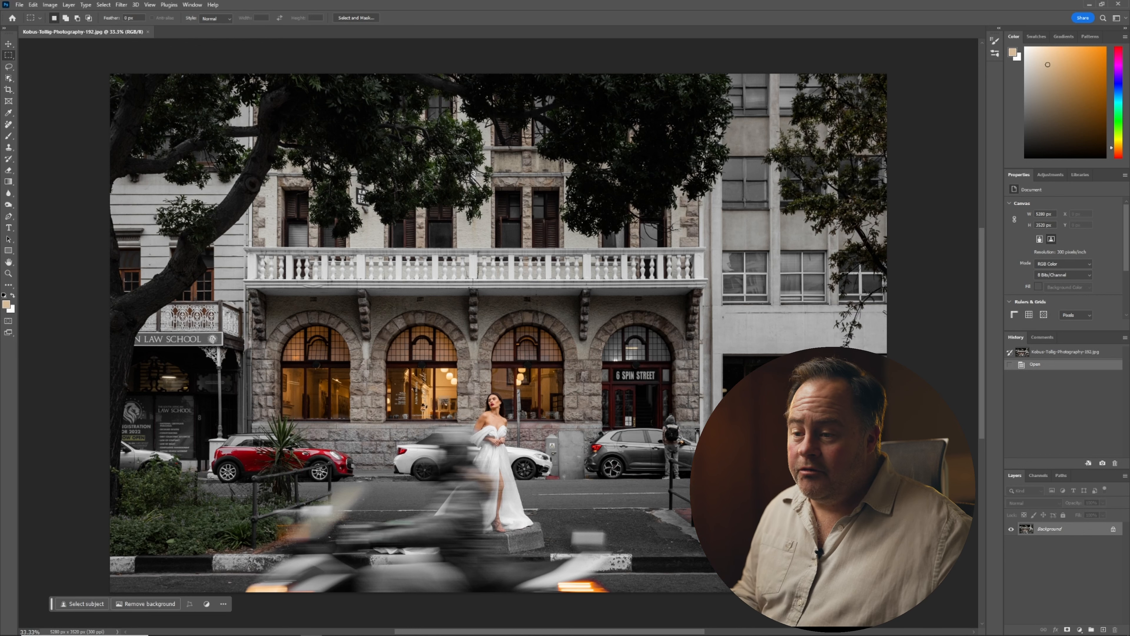
Zoom into the street photo and lasso around the pedestrian with the backpack beside the grey car.
click(8, 66)
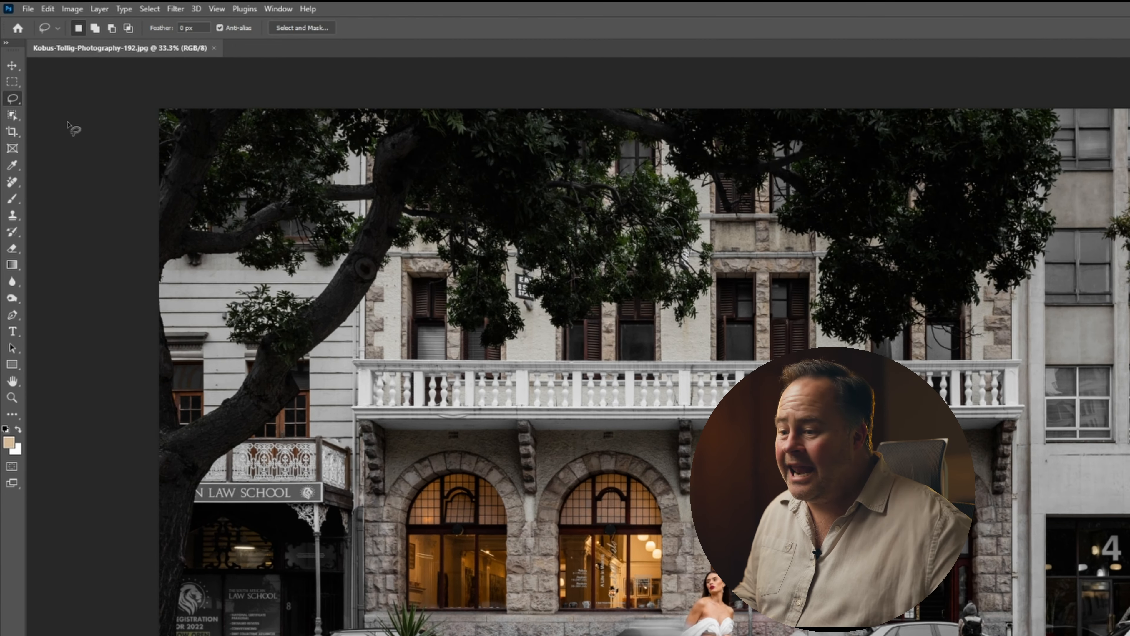
scroll(1008, 633, up, 4)
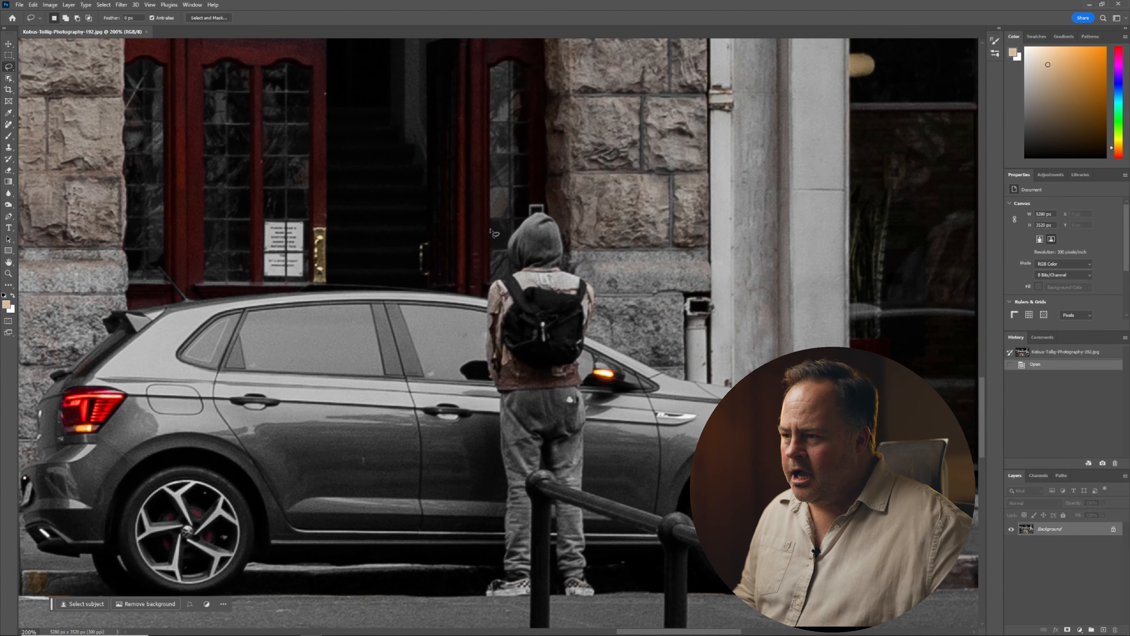
drag(491, 230, 451, 381)
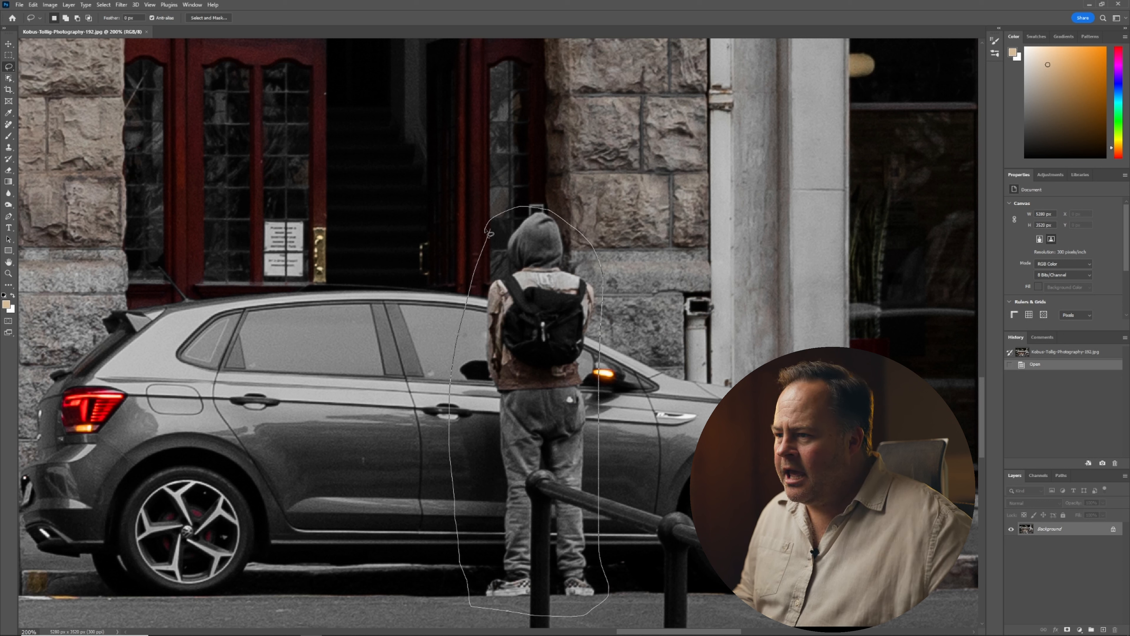
drag(490, 233, 490, 233)
Generative fill the selection with the prompt "remove person".
click(82, 603)
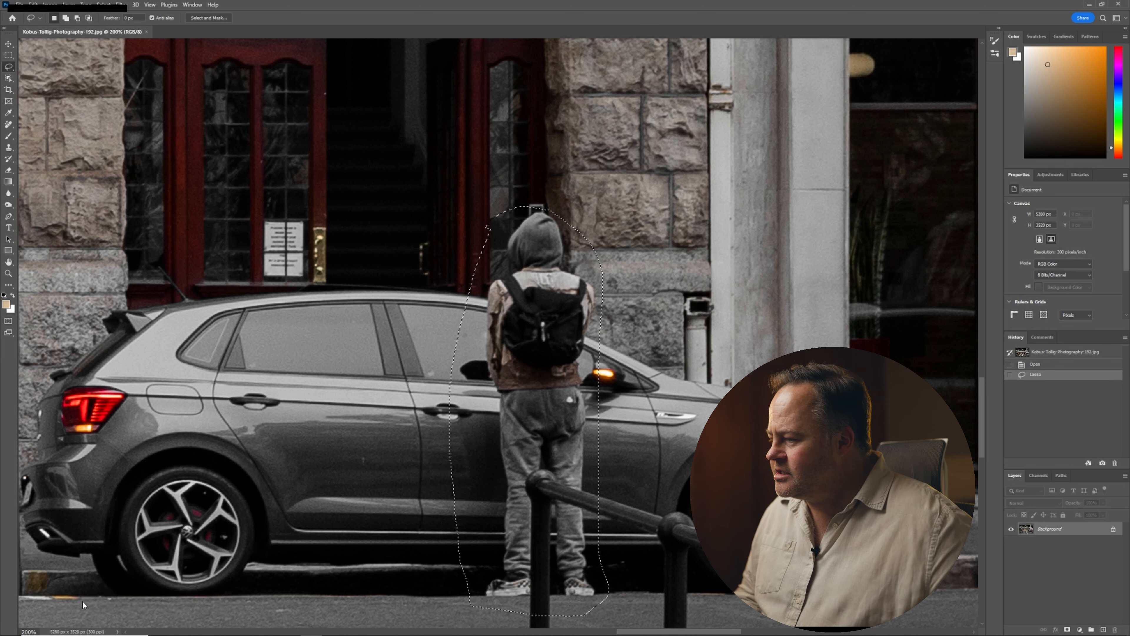
text(remove person)
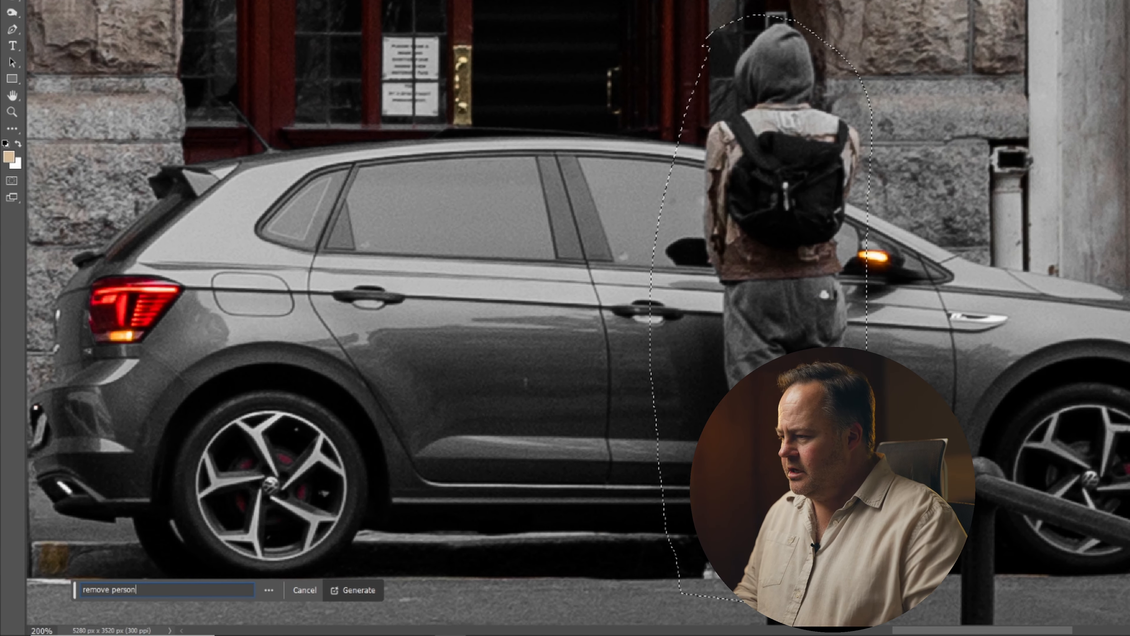
key(Return)
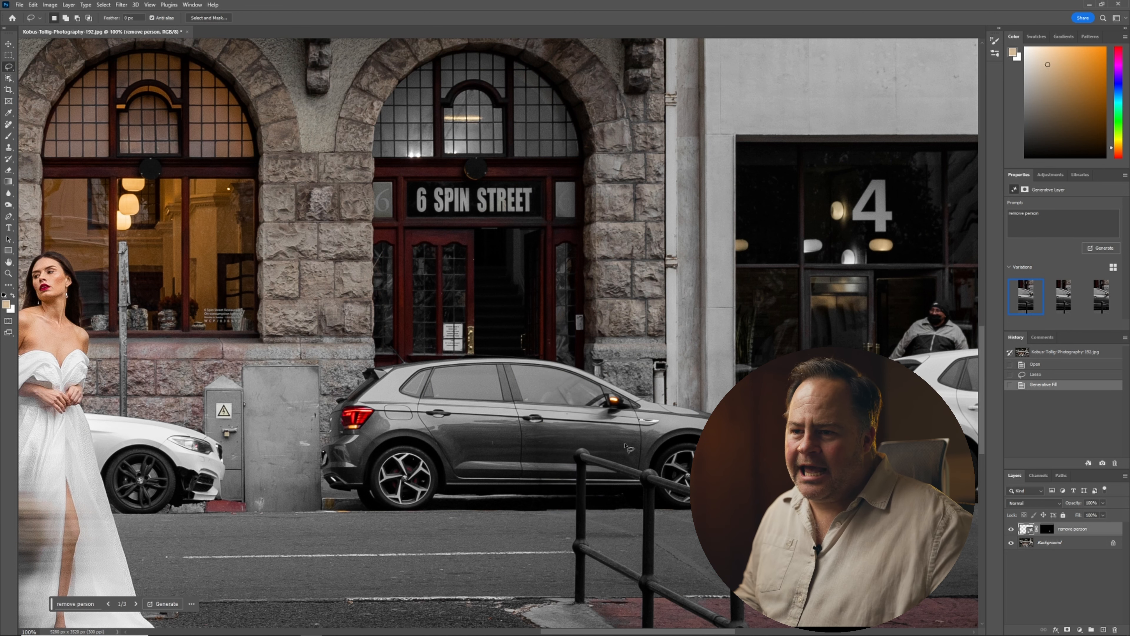
Lasso the man standing behind the white car and generative fill it with the prompt "remove person".
mouse_move(688, 341)
mouse_down()
mouse_move(491, 346)
mouse_move(542, 294)
mouse_up()
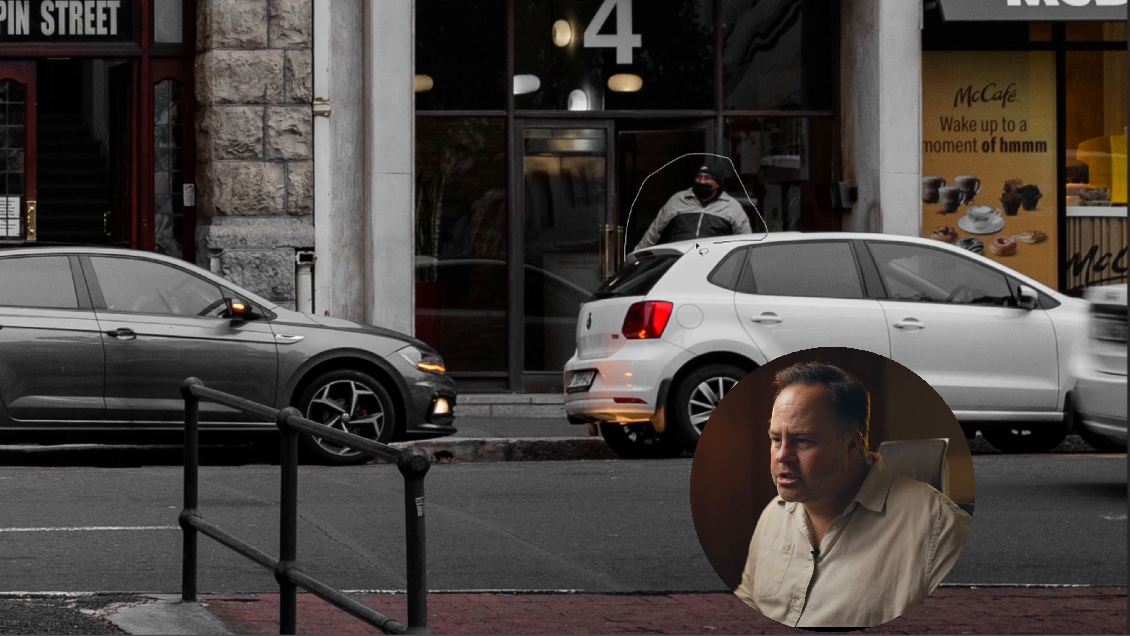
drag(638, 266, 634, 260)
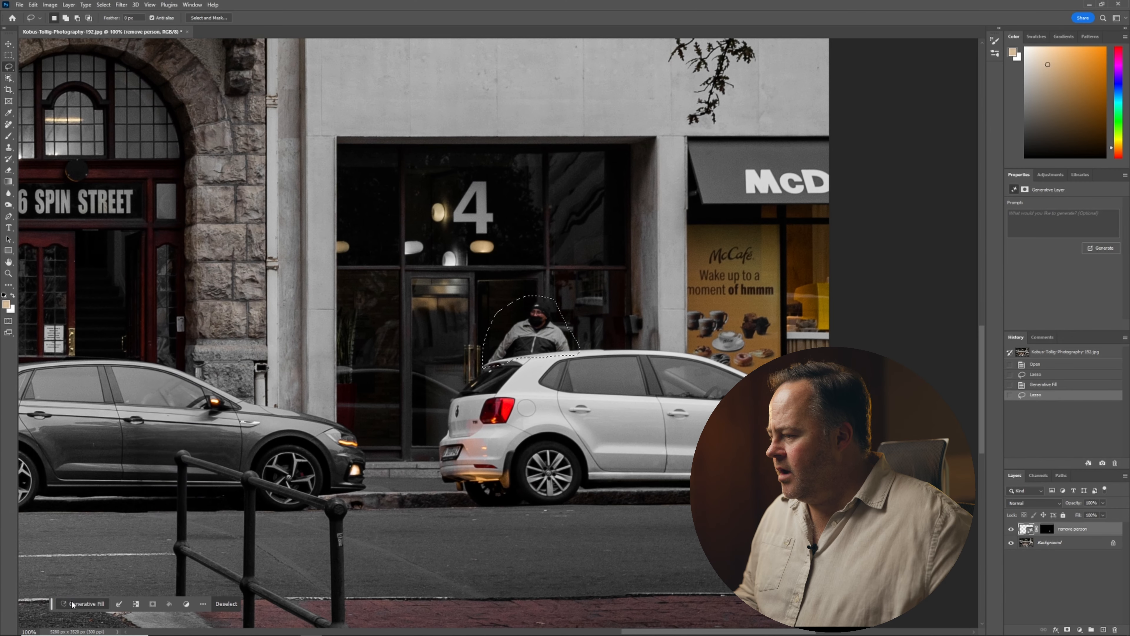
click(72, 604)
text(rem)
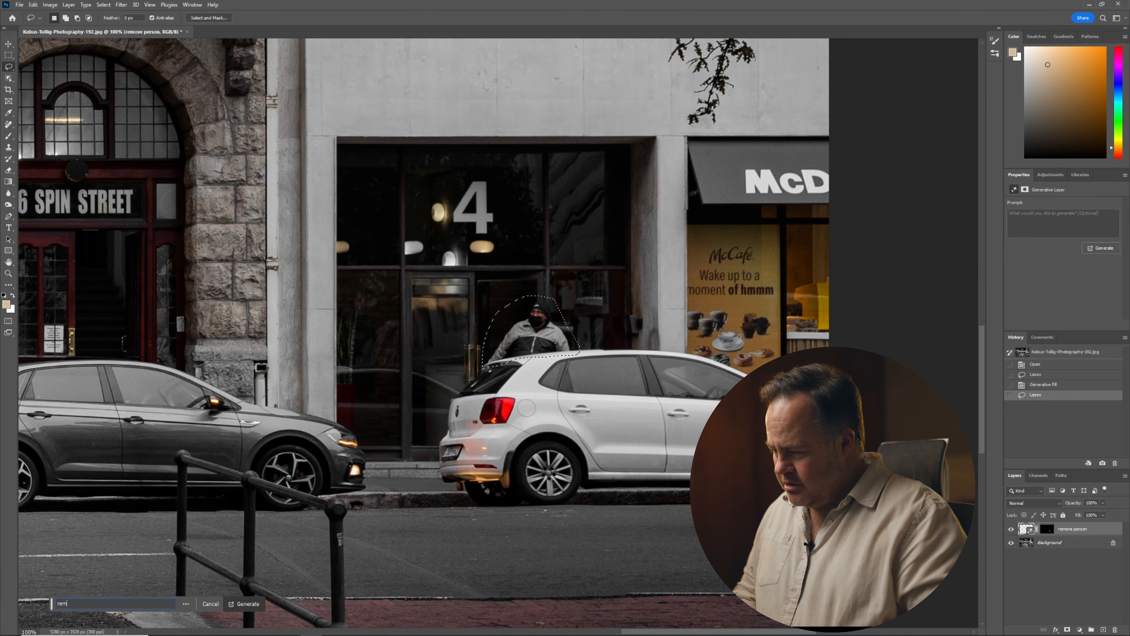
text(ove)
key(Return)
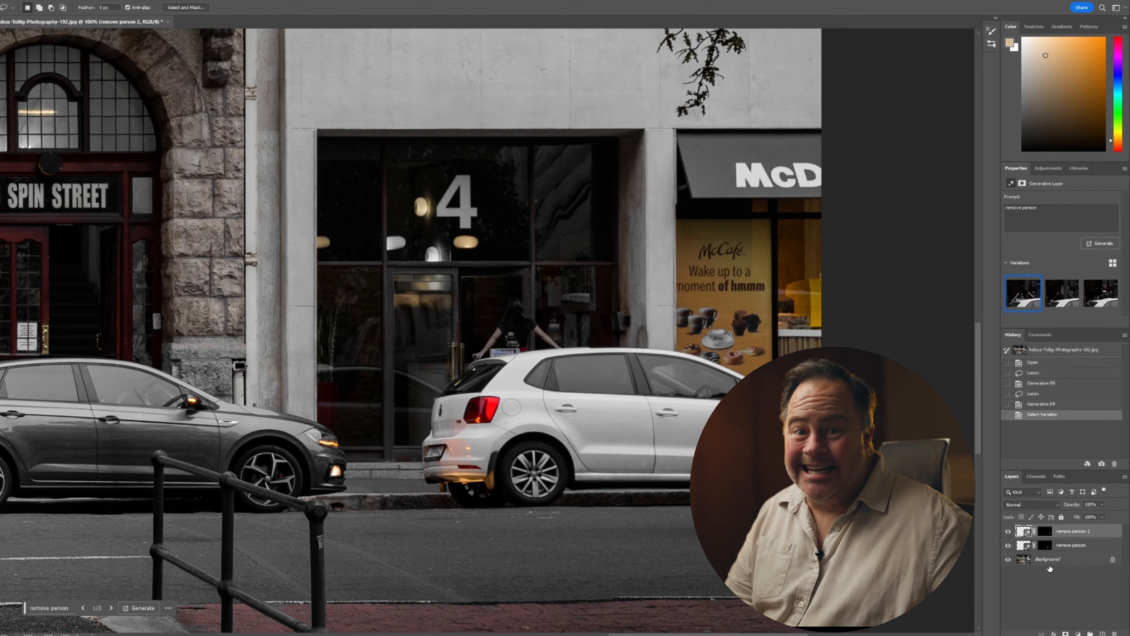
Delete the second generative fill layer and flatten the image.
key(Delete)
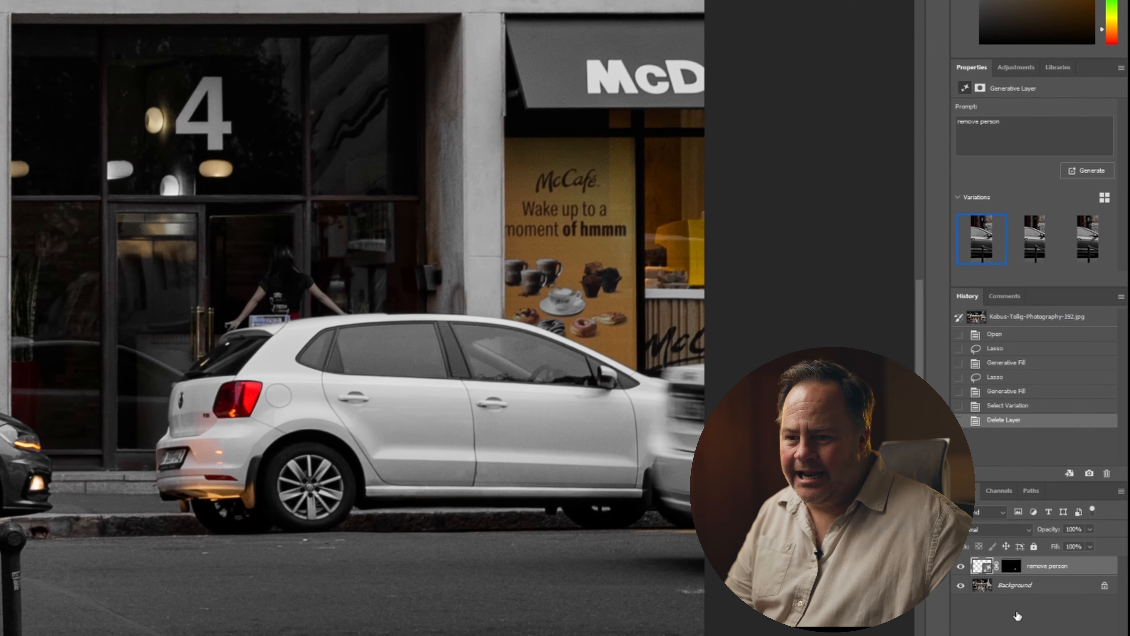
right_click(1046, 568)
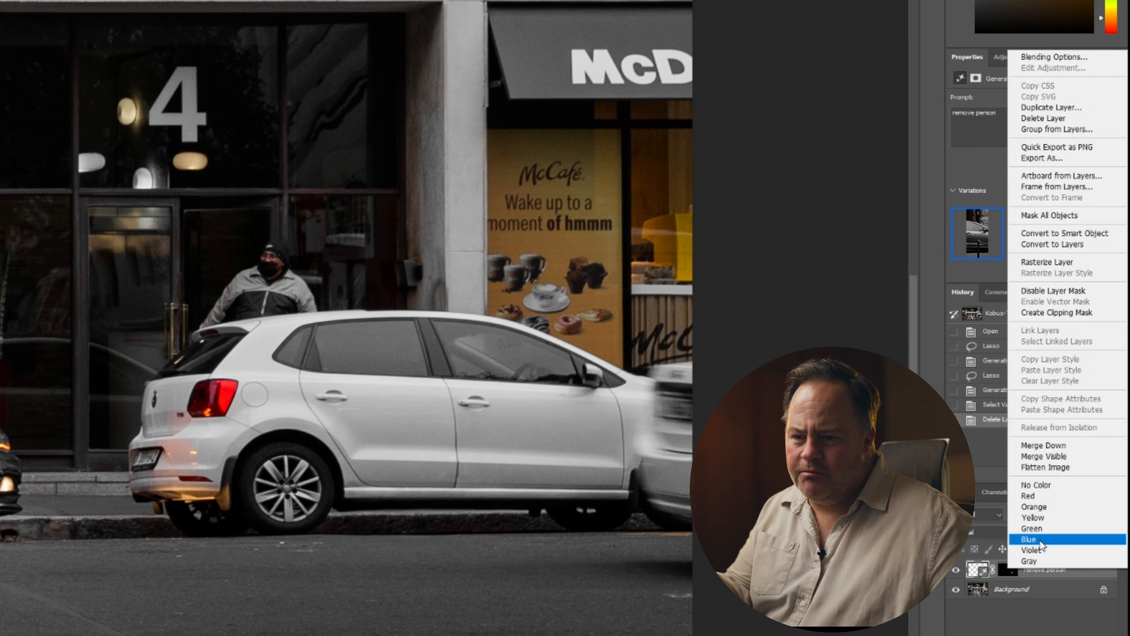
click(1064, 465)
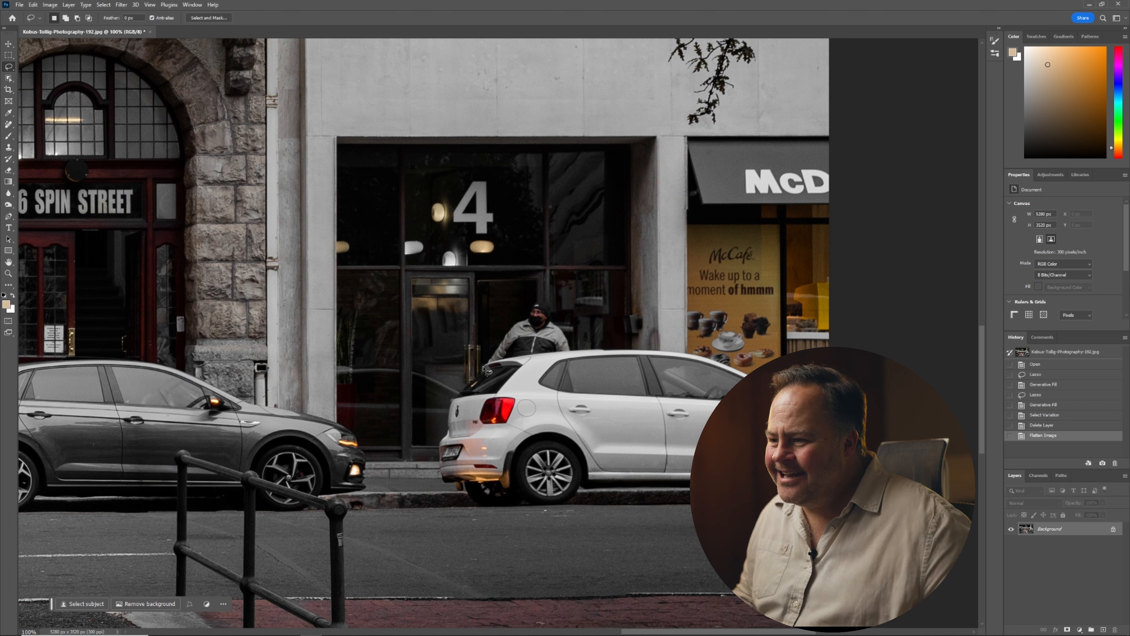
drag(483, 366, 483, 345)
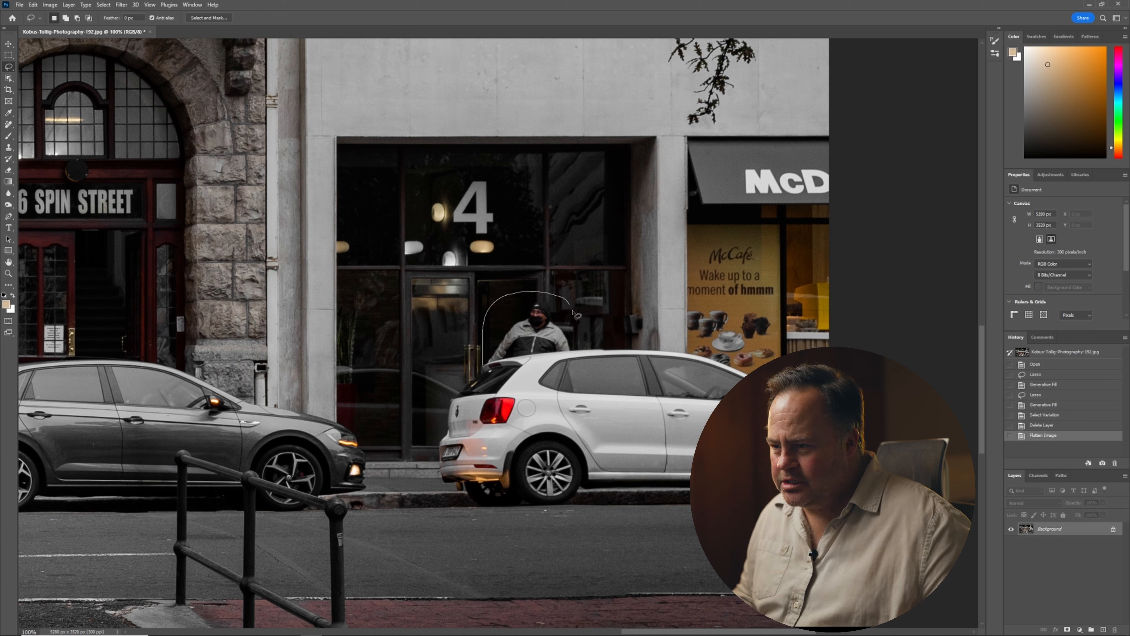
drag(583, 344, 499, 356)
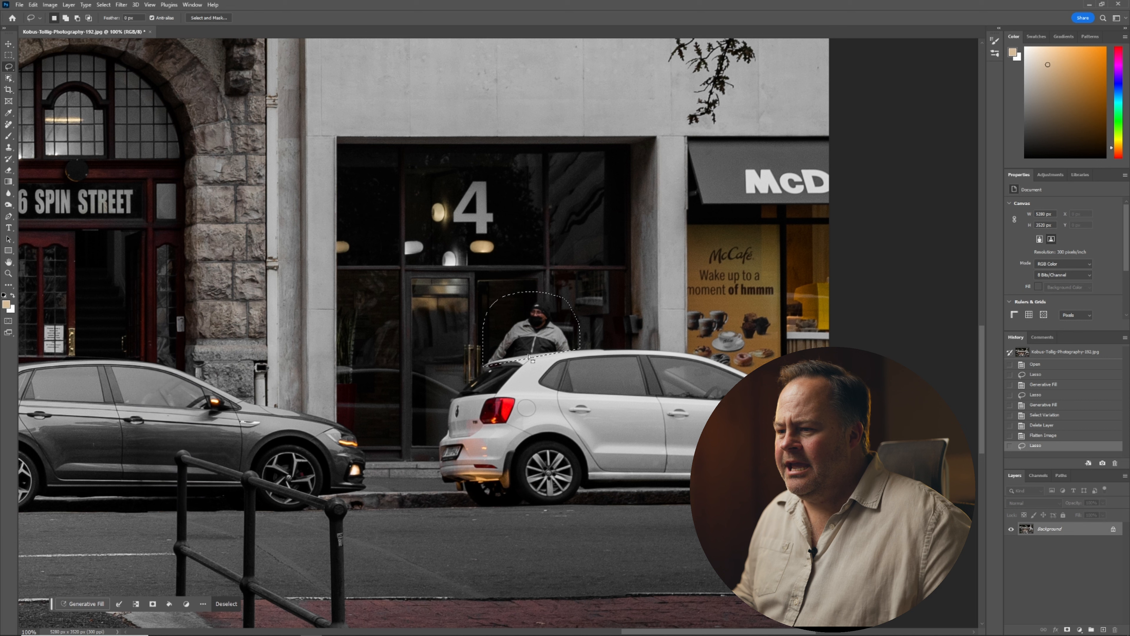
key(ctrl+d)
Lasso the man behind the white car more tightly and generative fill the selection with "remove person".
drag(574, 352, 566, 334)
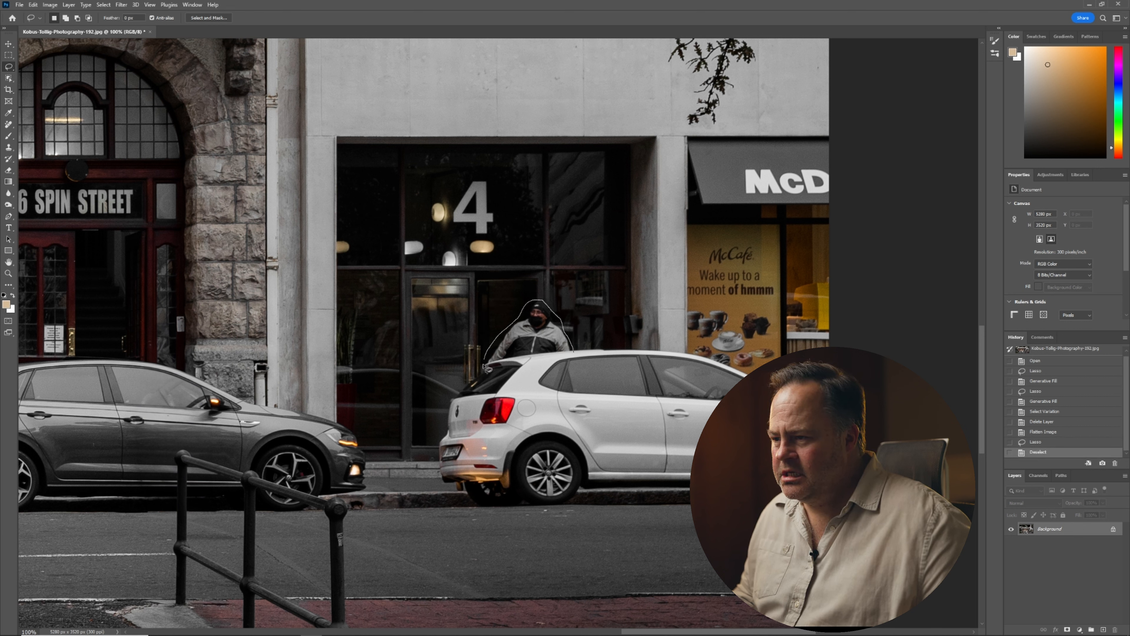
drag(573, 354, 573, 353)
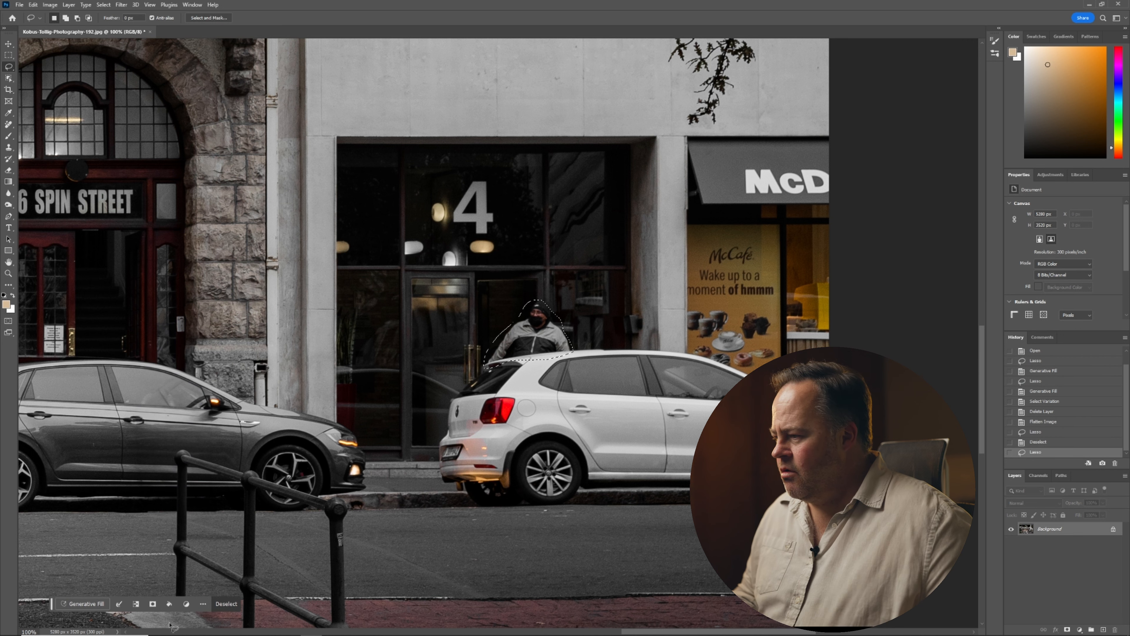
click(97, 604)
text(re)
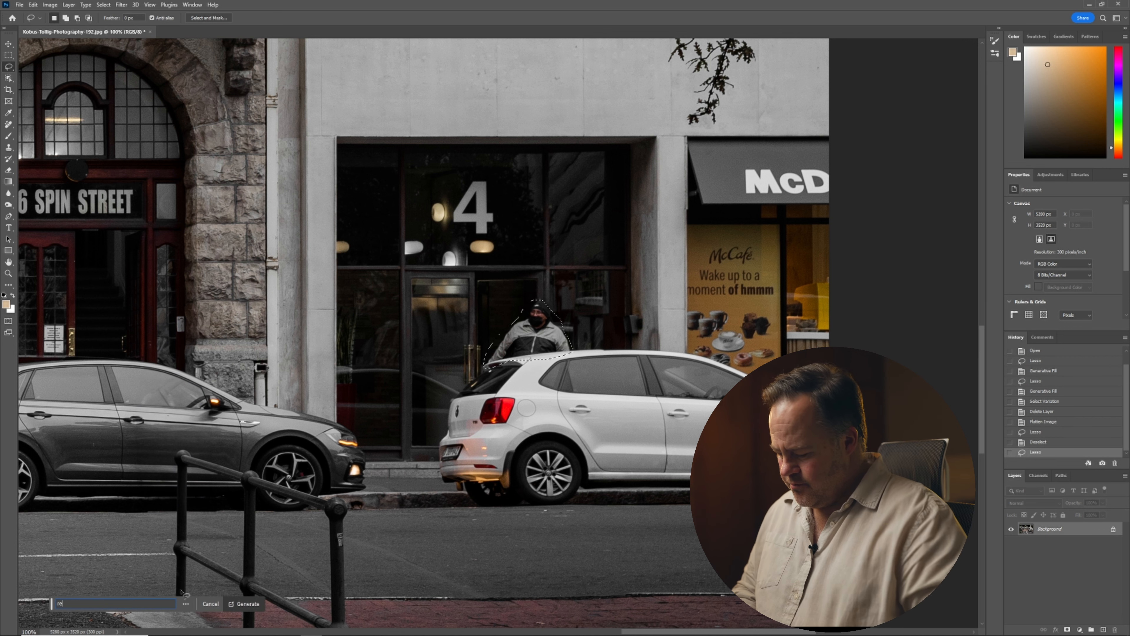
text(move person)
key(Return)
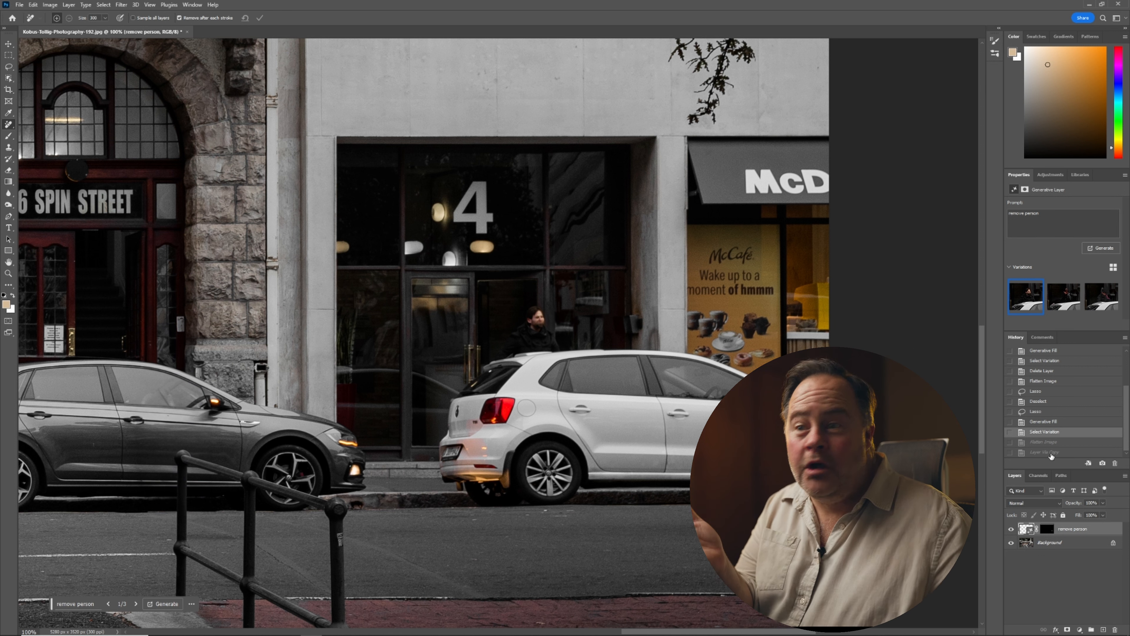
Flatten the image and duplicate the background layer.
right_click(1080, 533)
click(1088, 461)
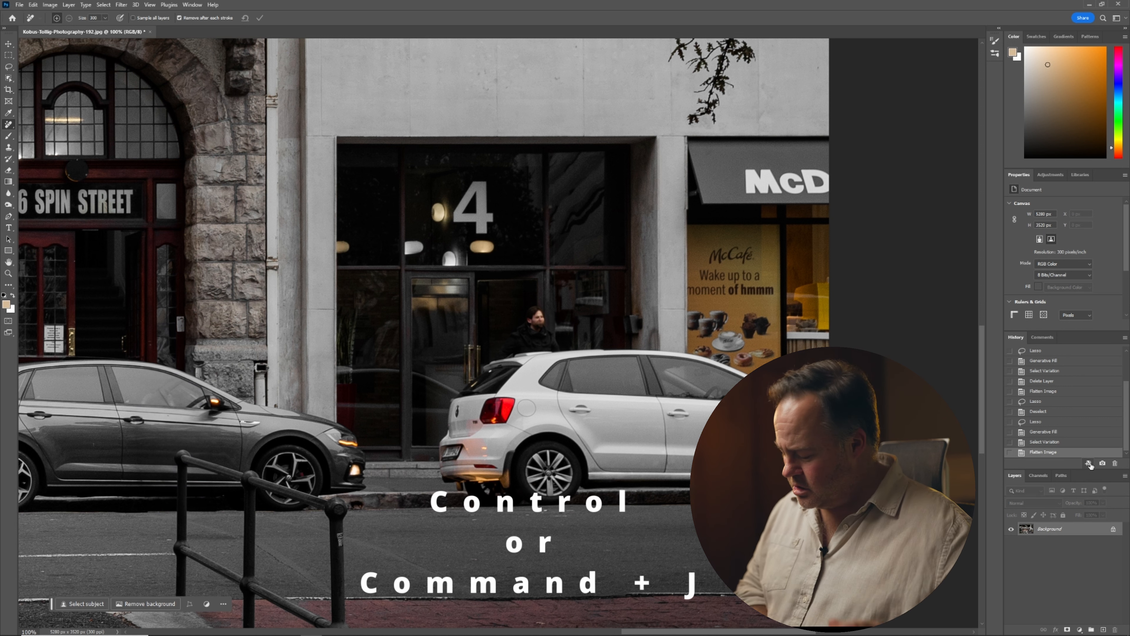
key(ctrl+j)
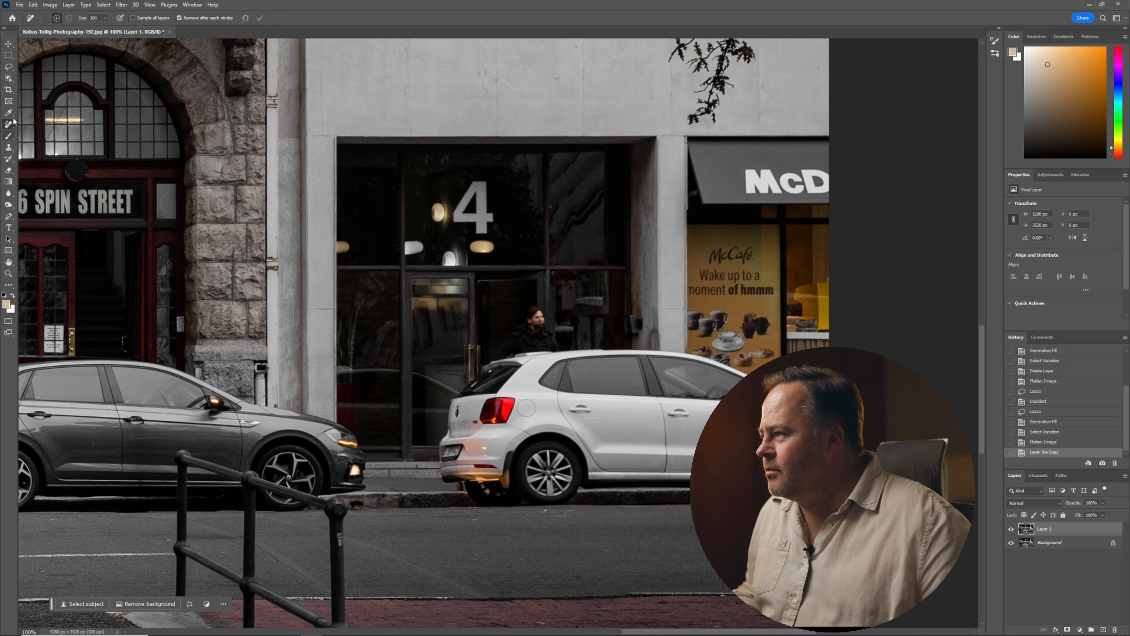
Switch to the Remove tool, shrink the brush, and paint out the leftover figure in the doorway.
right_click(8, 125)
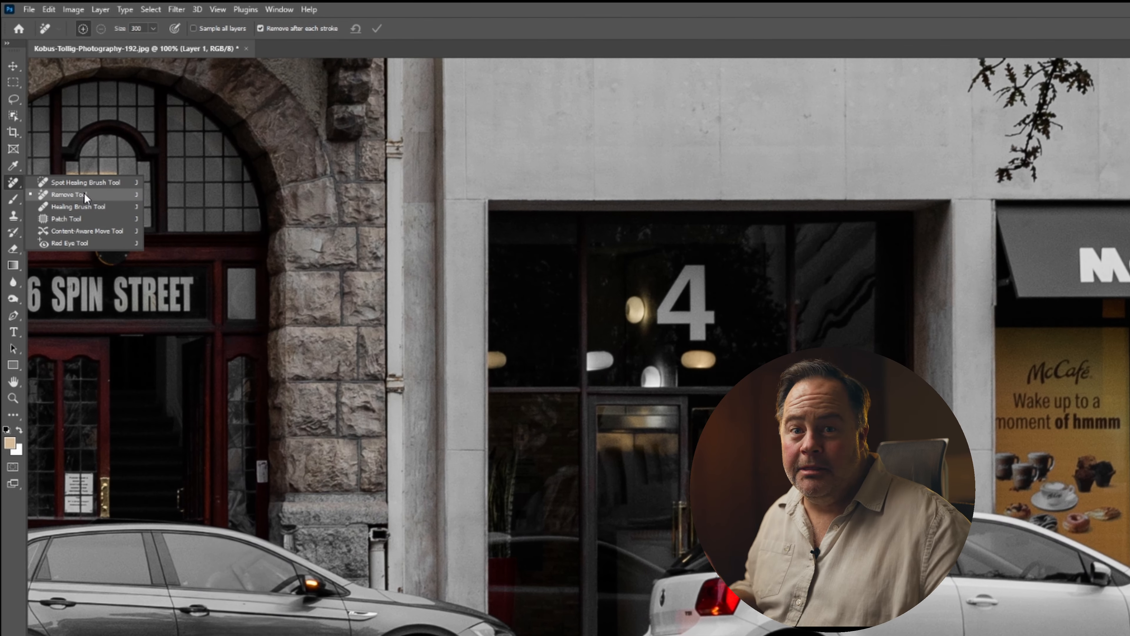
click(84, 194)
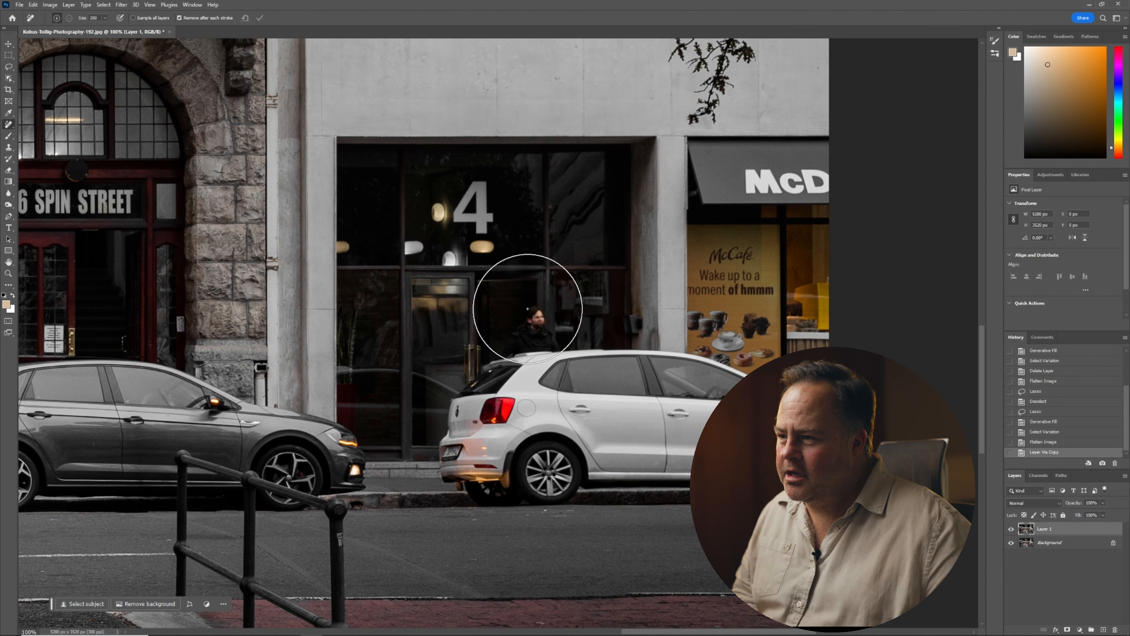
key(bracketleft)
key(bracketleft)
key(bracketleft)
key(bracketleft)
key(bracketleft)
key(bracketleft)
key(bracketleft)
mouse_move(530, 316)
mouse_down()
mouse_move(551, 338)
mouse_move(515, 338)
mouse_up()
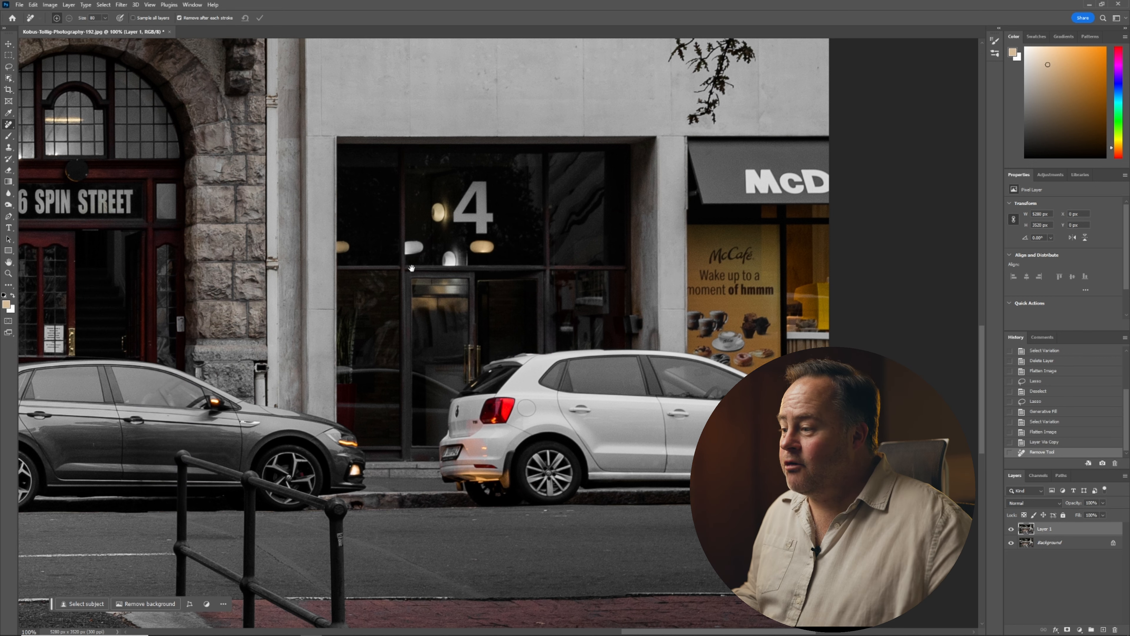
With a smaller Remove brush, paint out the vertical script lettering on the shop window beside the model.
drag(411, 269, 669, 218)
alt+click(624, 251)
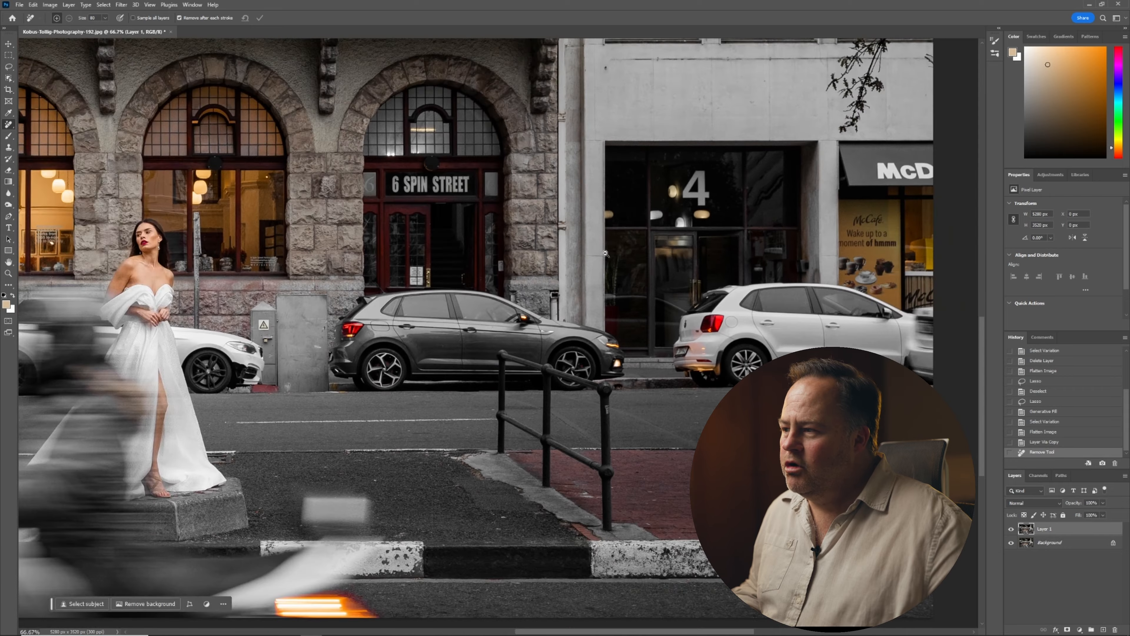
alt+click(387, 269)
drag(387, 265, 734, 349)
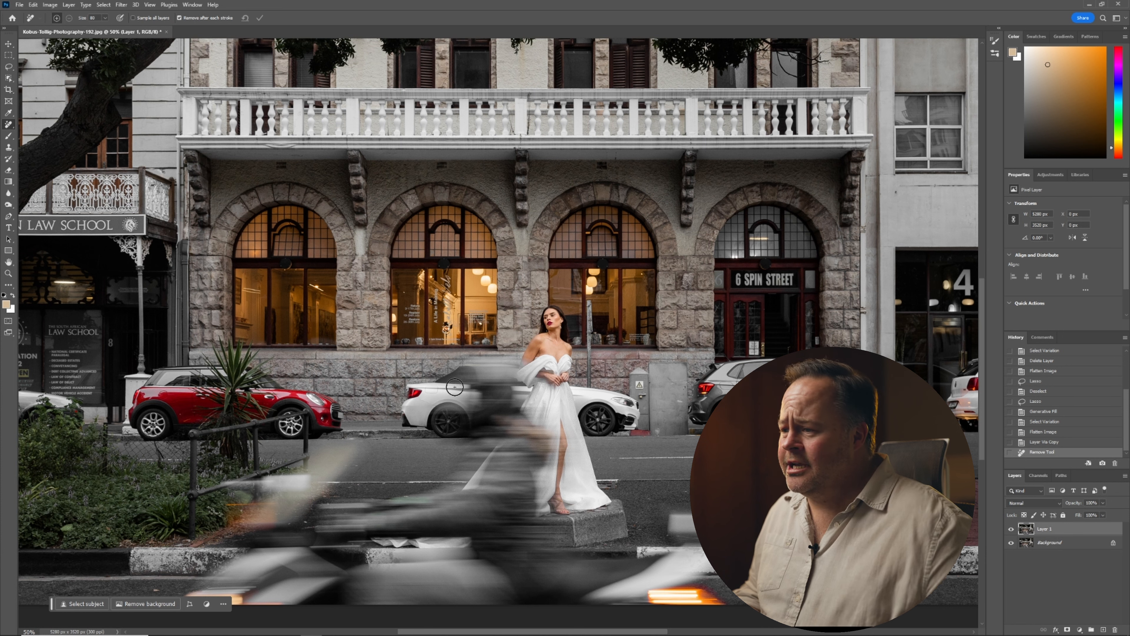
scroll(463, 308, up, 5)
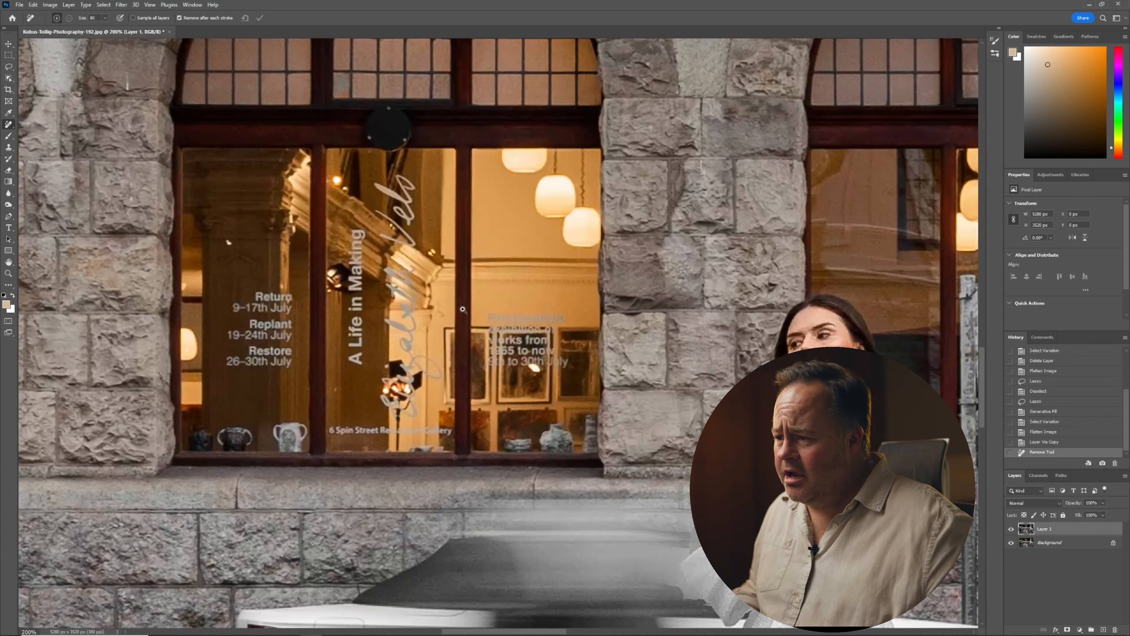
key(bracketleft)
key(bracketleft)
key(bracketleft)
key(bracketleft)
key(bracketleft)
key(bracketleft)
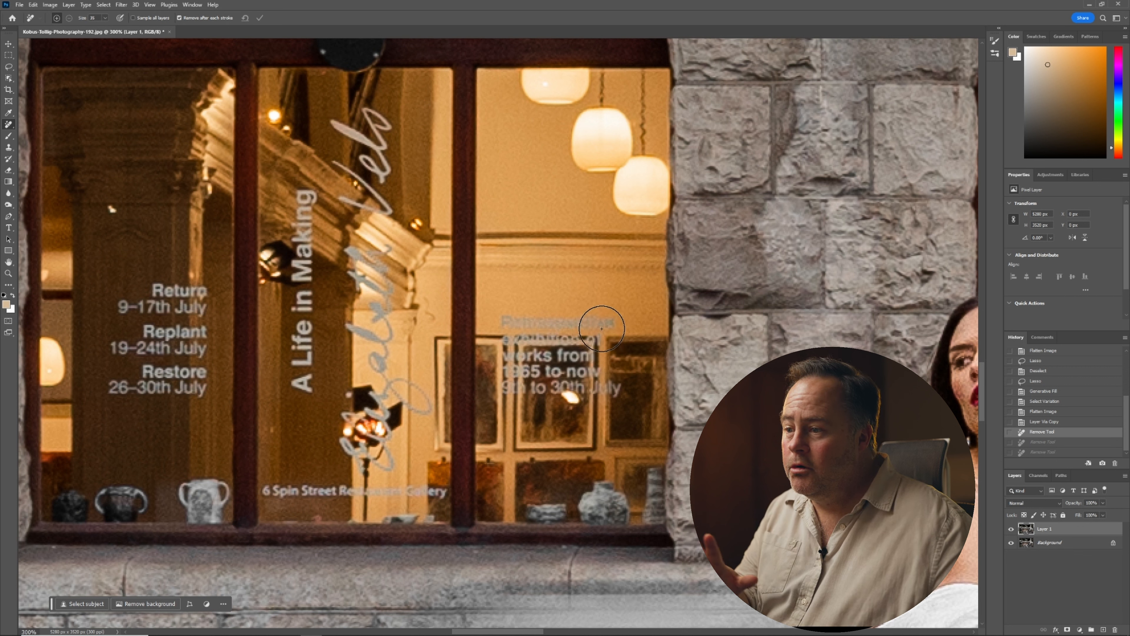
mouse_move(604, 328)
mouse_down()
mouse_move(519, 318)
mouse_move(507, 360)
mouse_move(553, 379)
mouse_move(585, 376)
mouse_move(558, 372)
mouse_move(582, 351)
mouse_up()
mouse_move(376, 452)
mouse_down()
mouse_move(356, 445)
mouse_move(405, 402)
mouse_move(361, 276)
mouse_move(378, 267)
mouse_move(365, 125)
mouse_up()
drag(353, 256, 352, 257)
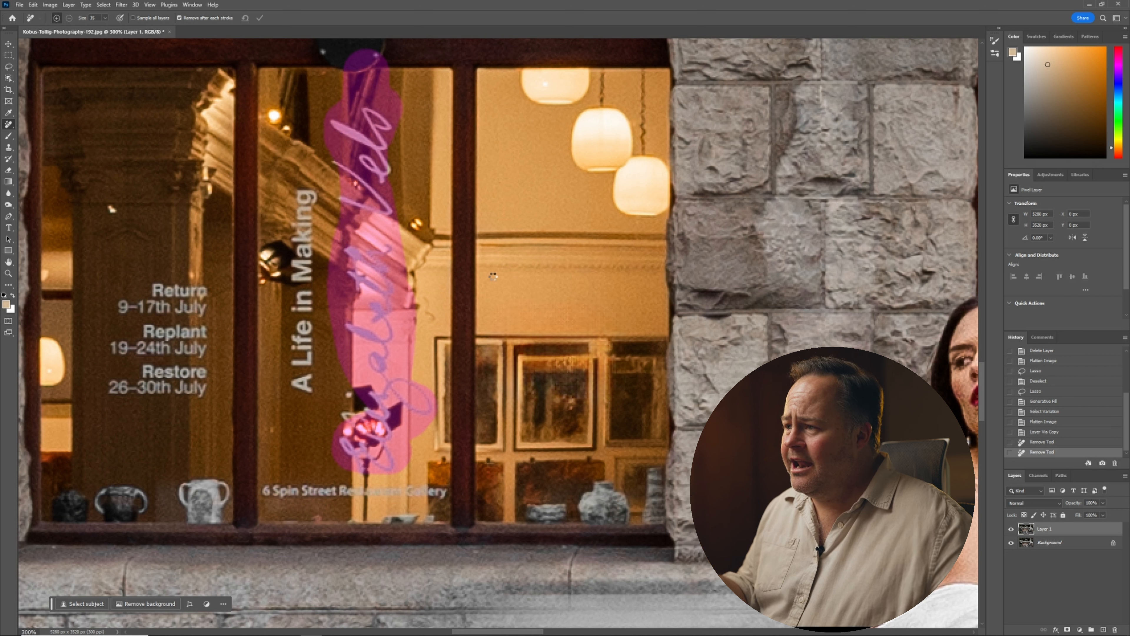
Remove the "A Life in Making" and "6 Spin Street Restaurant Gallery" window lettering and clean up leftovers.
drag(307, 385, 311, 179)
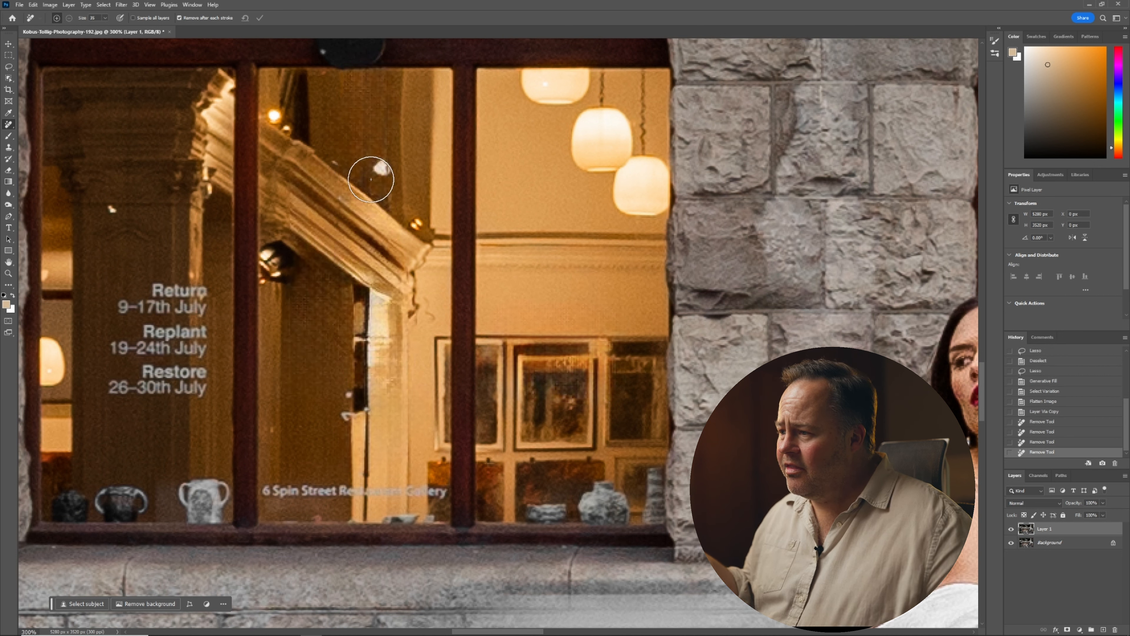
drag(447, 492, 284, 492)
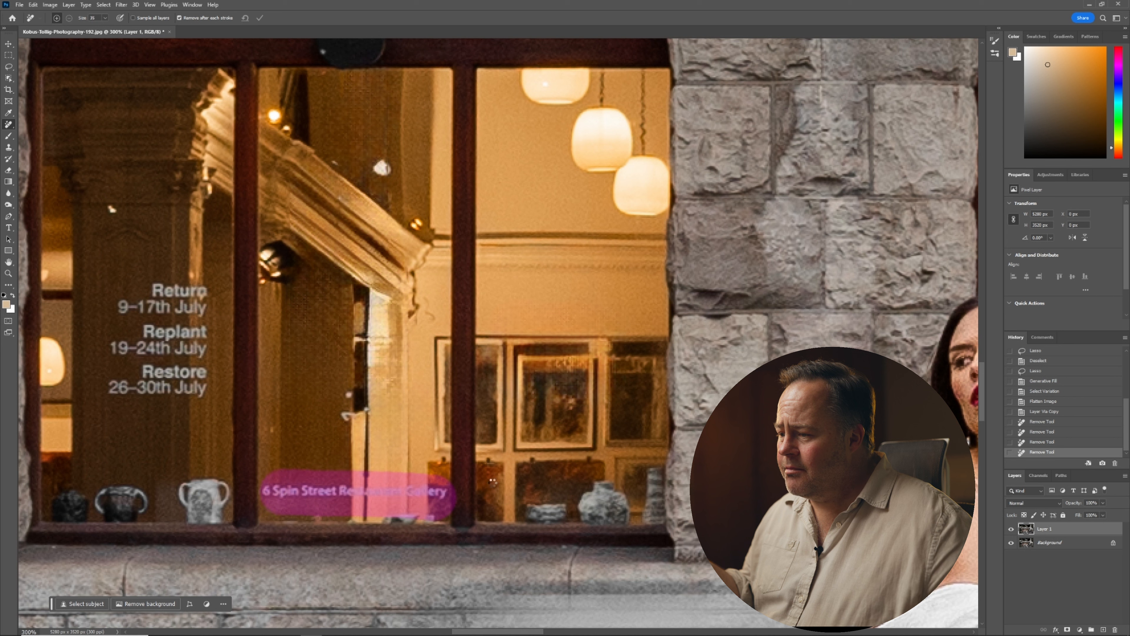
drag(365, 521, 366, 414)
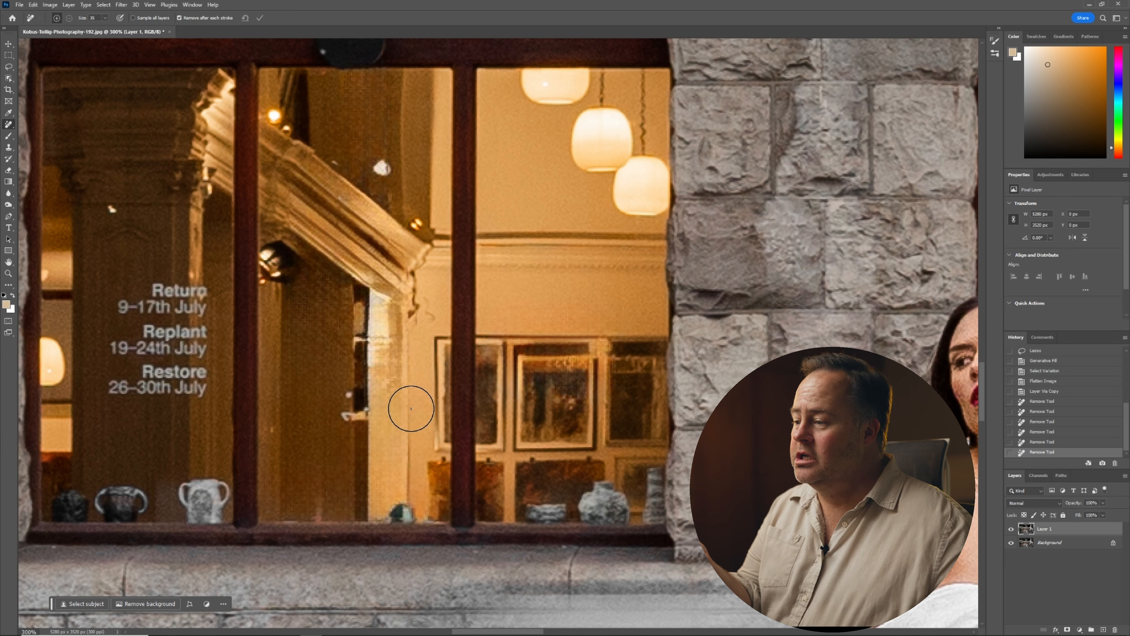
mouse_move(202, 366)
mouse_down()
mouse_move(121, 383)
mouse_move(119, 301)
mouse_move(199, 294)
mouse_move(158, 346)
mouse_move(199, 339)
mouse_up()
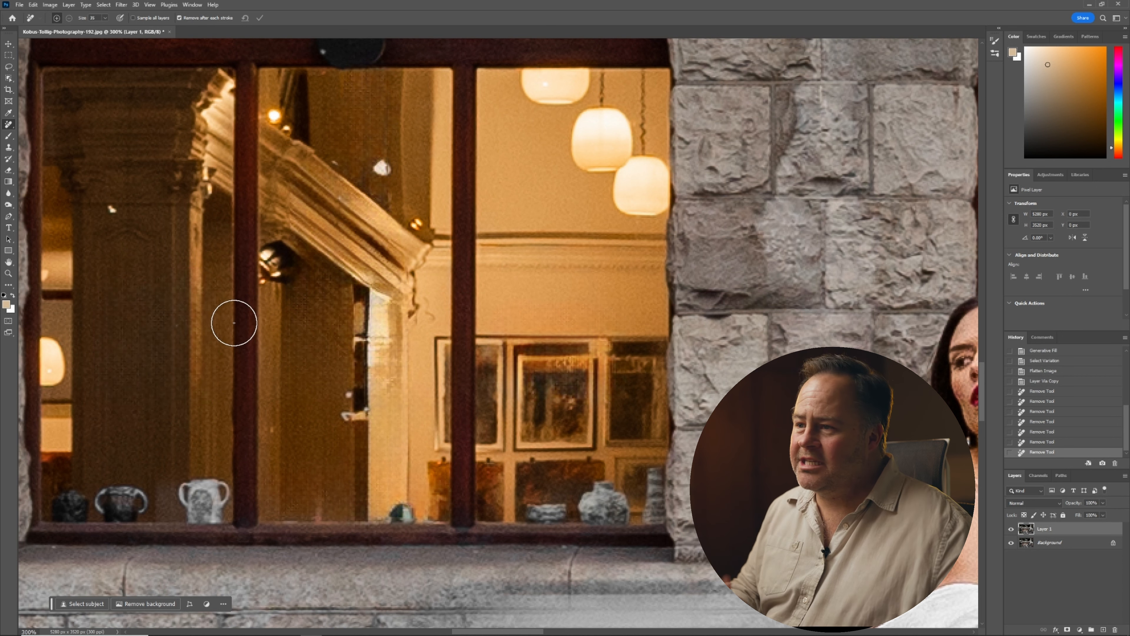
Paint out the lion logo on the law school poster with the Remove tool.
drag(317, 319, 590, 337)
ctrl+click(128, 369)
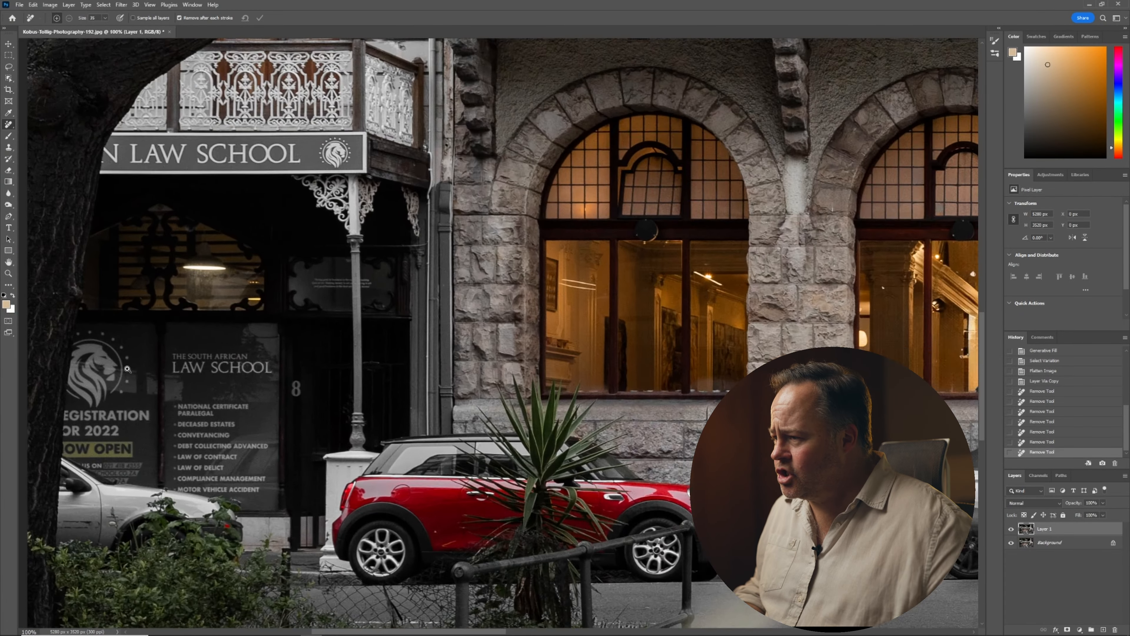
ctrl+click(127, 369)
drag(128, 368, 374, 278)
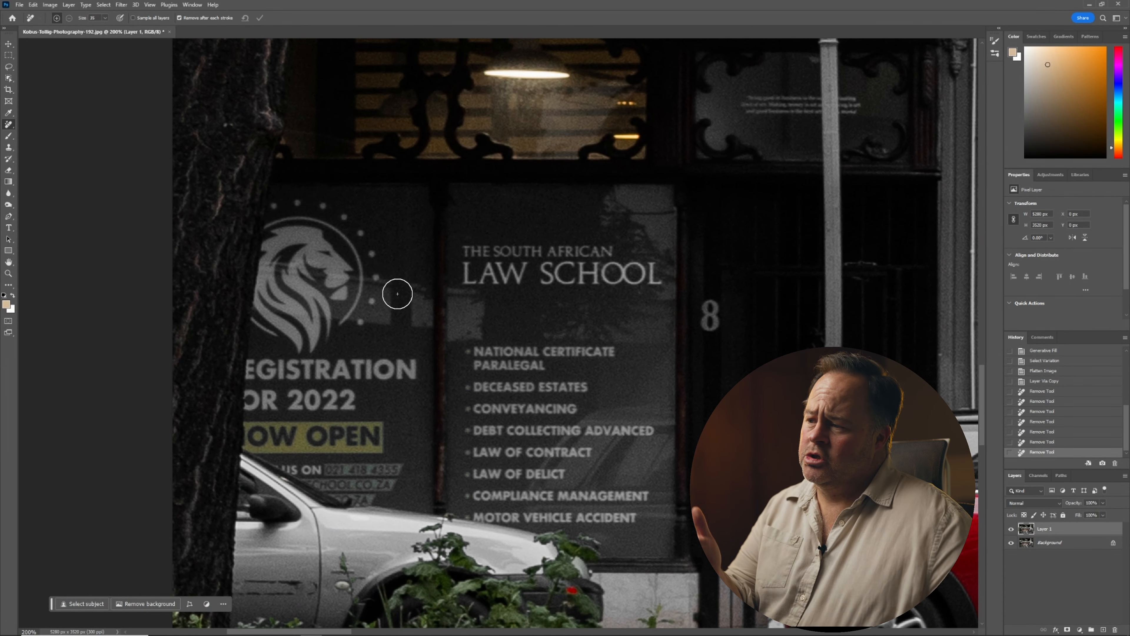
mouse_move(353, 325)
mouse_down()
mouse_move(245, 323)
mouse_move(300, 306)
mouse_move(276, 254)
mouse_move(295, 223)
mouse_move(356, 219)
mouse_move(275, 212)
mouse_move(361, 262)
mouse_move(379, 290)
mouse_move(338, 275)
mouse_move(361, 318)
mouse_move(396, 311)
mouse_move(400, 277)
mouse_up()
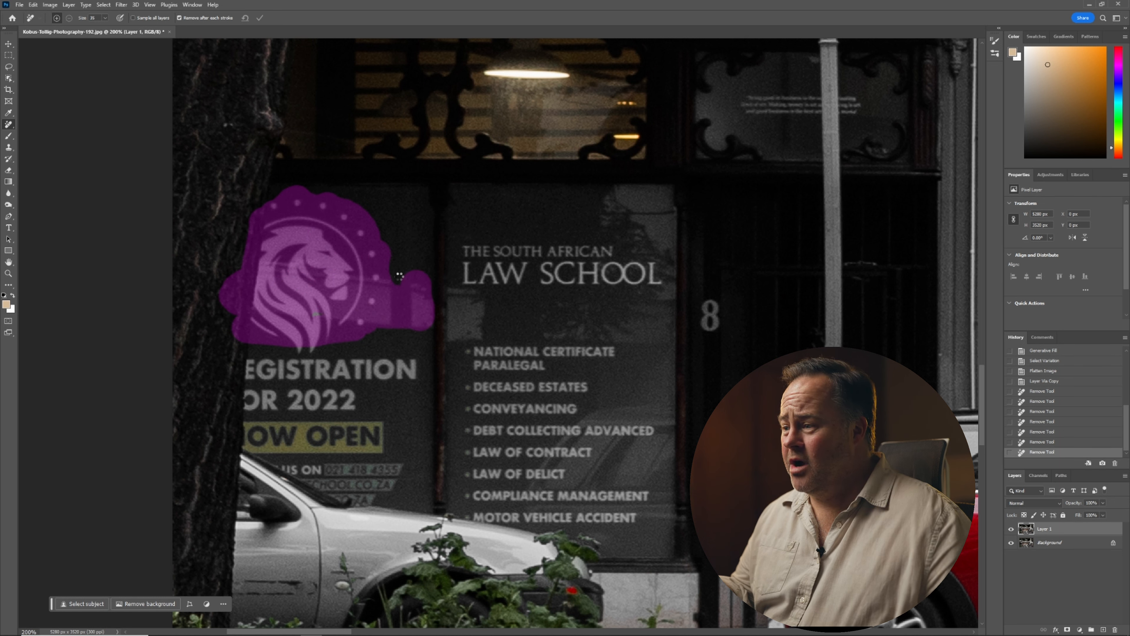
drag(410, 363, 218, 368)
mouse_move(375, 398)
mouse_down()
mouse_move(220, 399)
mouse_move(317, 321)
mouse_move(296, 404)
mouse_move(336, 380)
mouse_up()
Remove the emblem and LAW SCHOOL lettering from the balcony sign and the poster below it.
drag(702, 190, 639, 440)
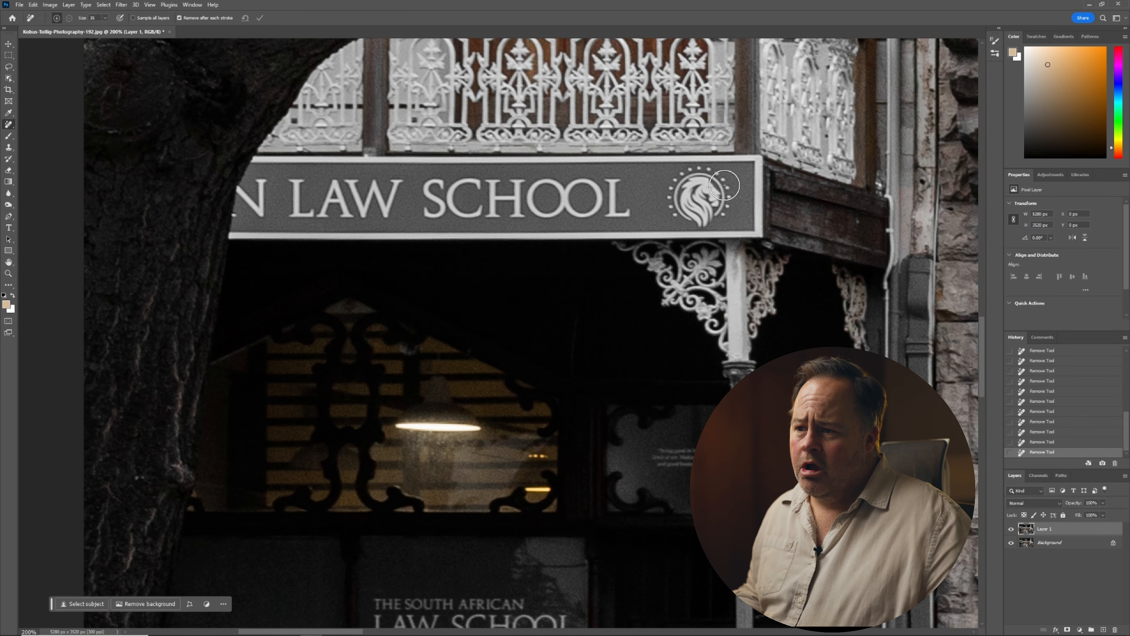
mouse_move(724, 187)
mouse_down()
mouse_move(706, 168)
mouse_move(670, 193)
mouse_move(723, 228)
mouse_move(696, 187)
mouse_move(707, 218)
mouse_move(675, 206)
mouse_move(701, 188)
mouse_move(687, 188)
mouse_move(711, 192)
mouse_up()
mouse_move(638, 201)
mouse_down()
mouse_move(457, 199)
mouse_move(432, 191)
mouse_up()
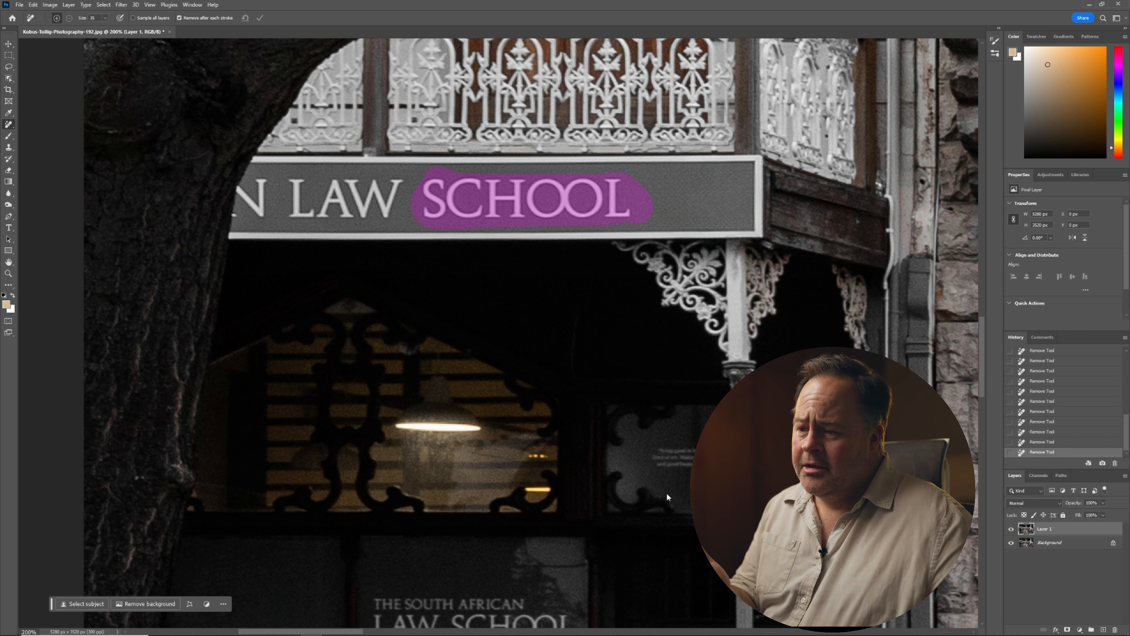
mouse_move(672, 469)
mouse_down()
mouse_move(596, 402)
mouse_move(642, 404)
mouse_up()
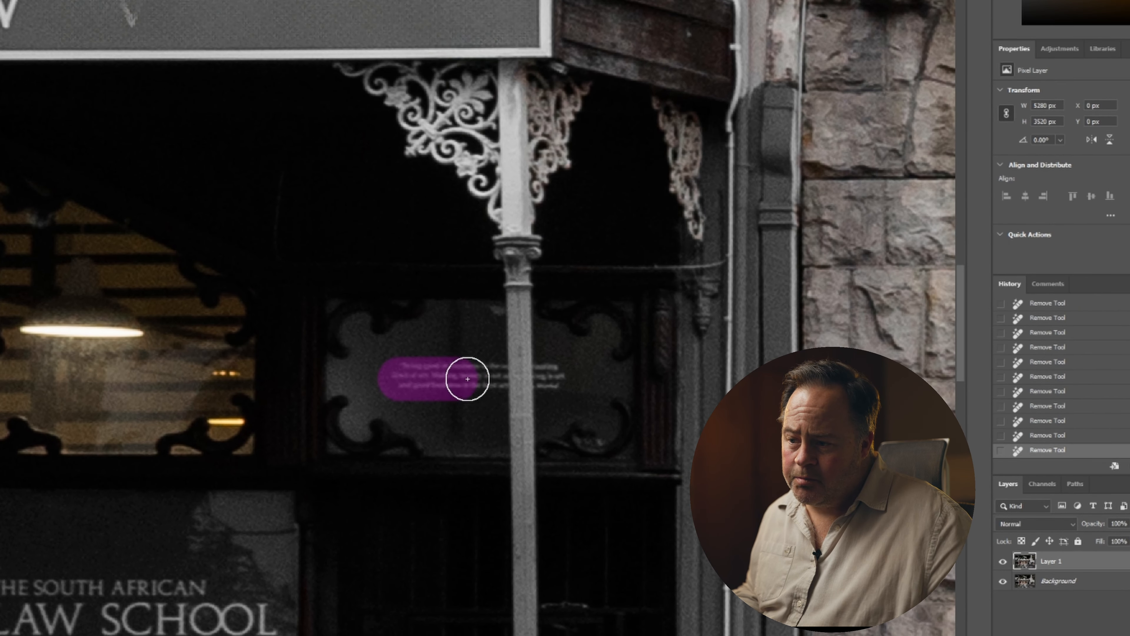
drag(467, 379, 587, 377)
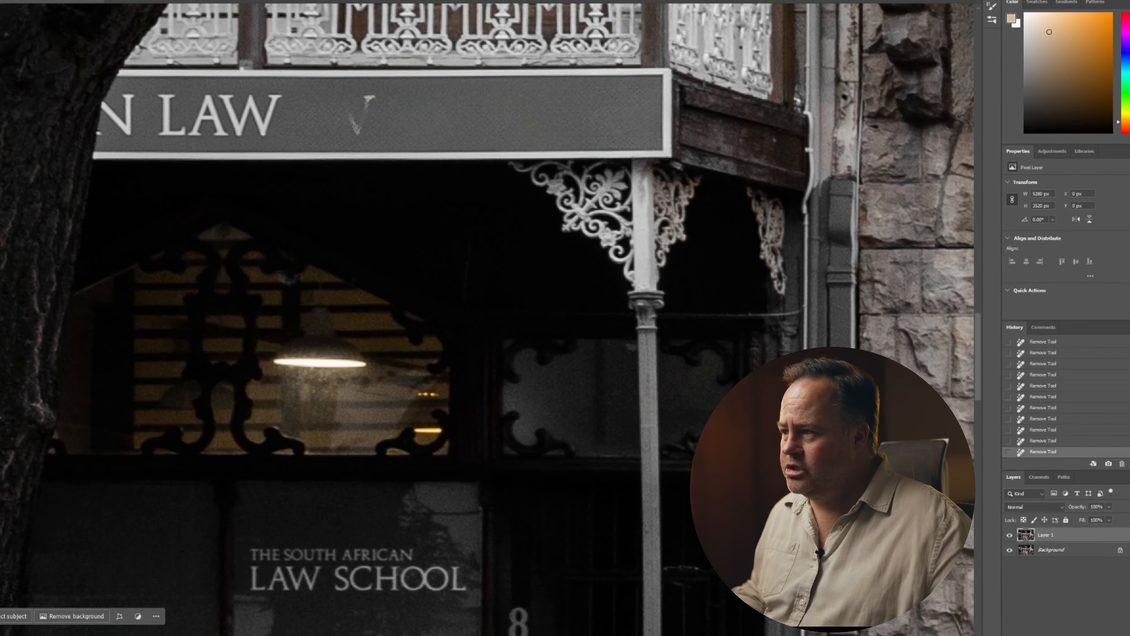
drag(149, 139, 465, 139)
drag(339, 353, 552, 353)
Erase the restaurant window lettering and the 6 SPIN STREET sign text.
mouse_move(541, 282)
mouse_down()
mouse_move(414, 281)
mouse_move(552, 378)
mouse_move(512, 446)
mouse_up()
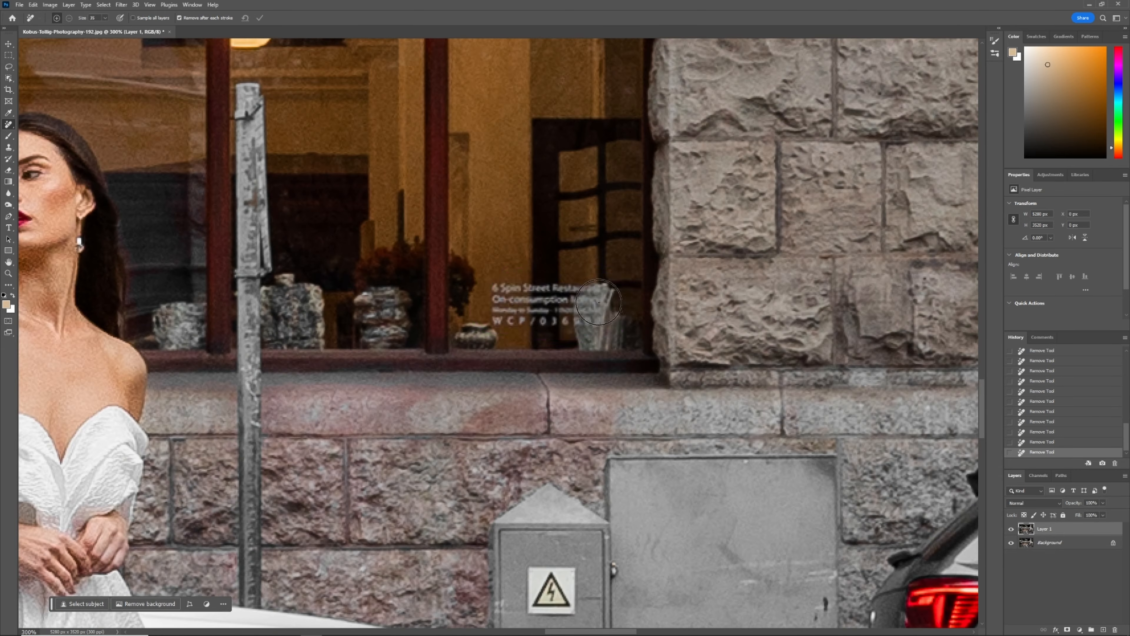
drag(169, 307, 347, 308)
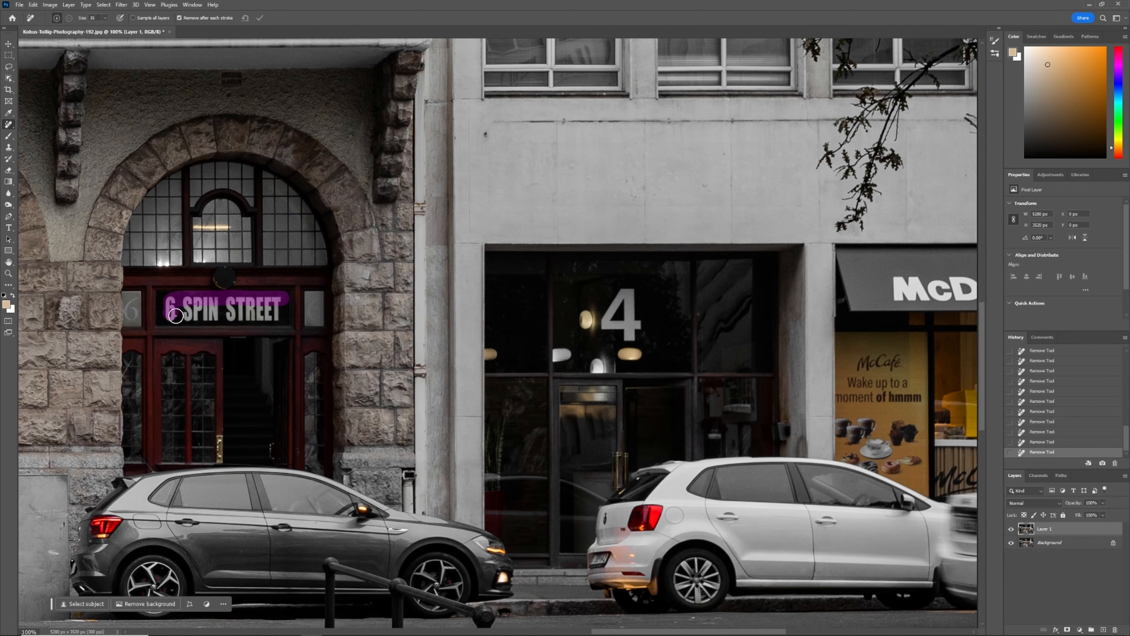
drag(676, 303, 801, 303)
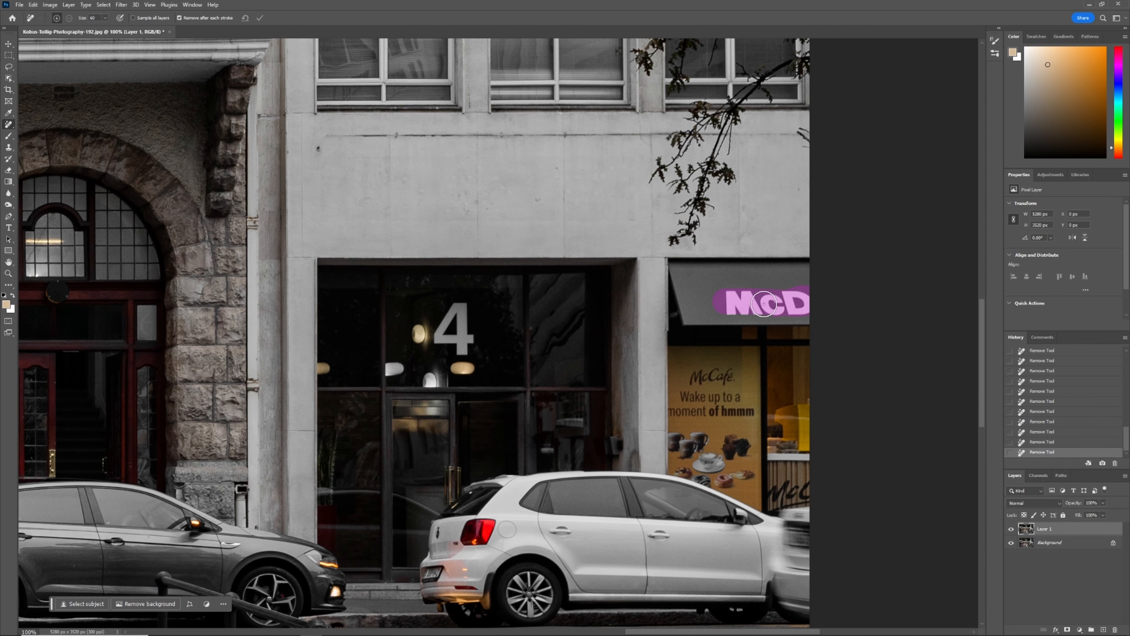
Paint out the McCafé poster text and graphics with the Remove tool.
mouse_move(695, 369)
mouse_down()
mouse_move(706, 396)
mouse_move(683, 459)
mouse_up()
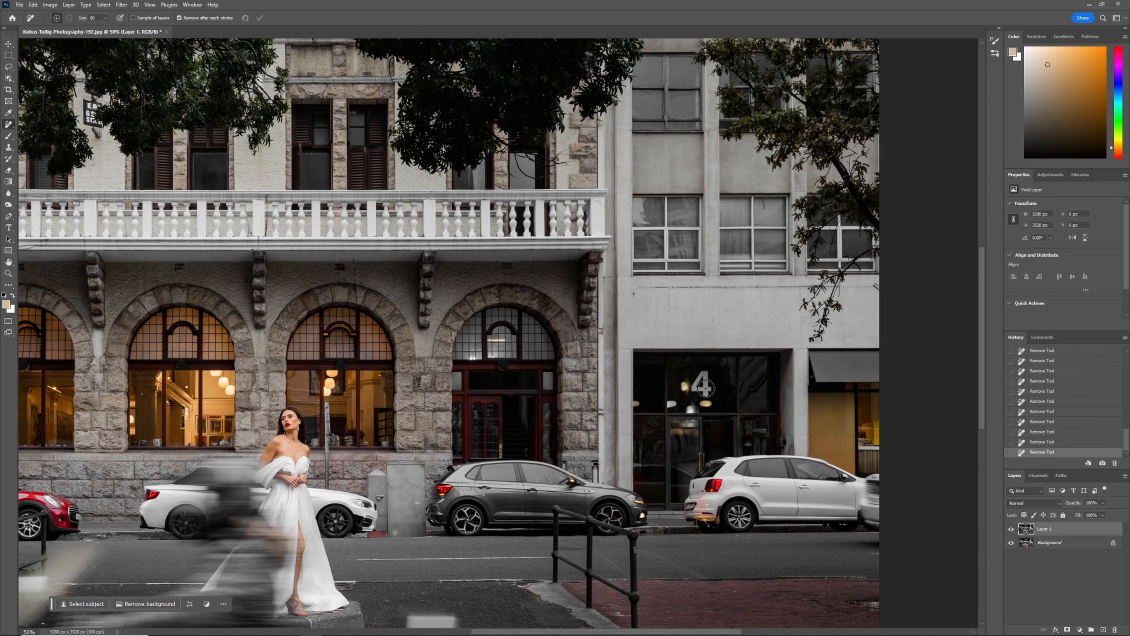
drag(706, 388, 701, 379)
drag(672, 405, 692, 410)
Toggle the retouched layer on and off to compare with the original, then duplicate that layer.
drag(159, 437, 396, 298)
drag(564, 264, 564, 345)
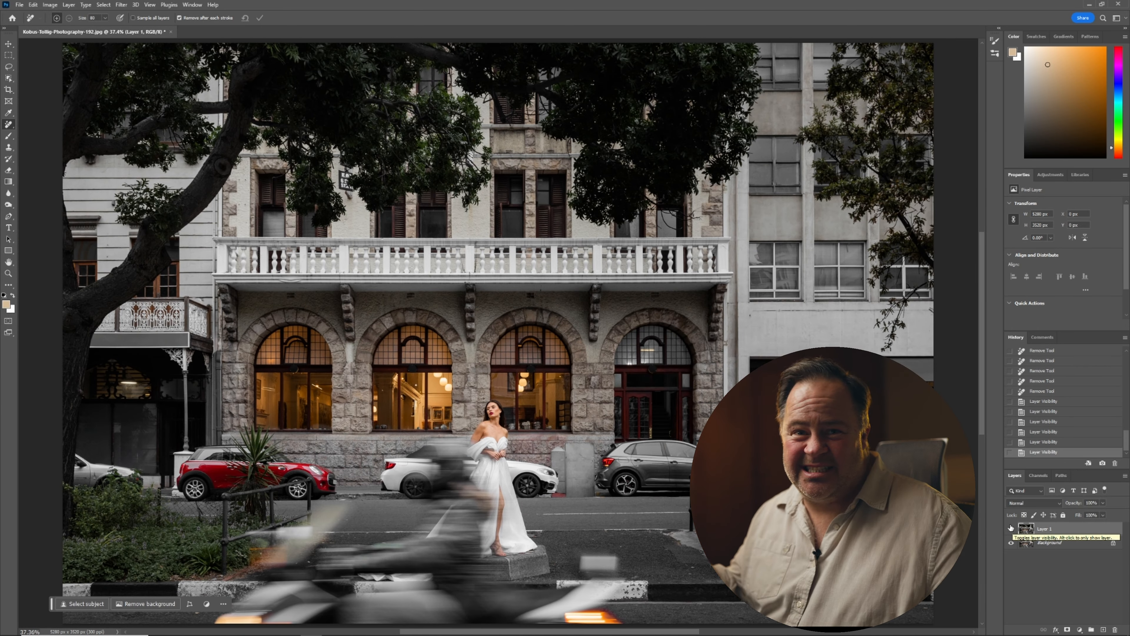
click(1010, 530)
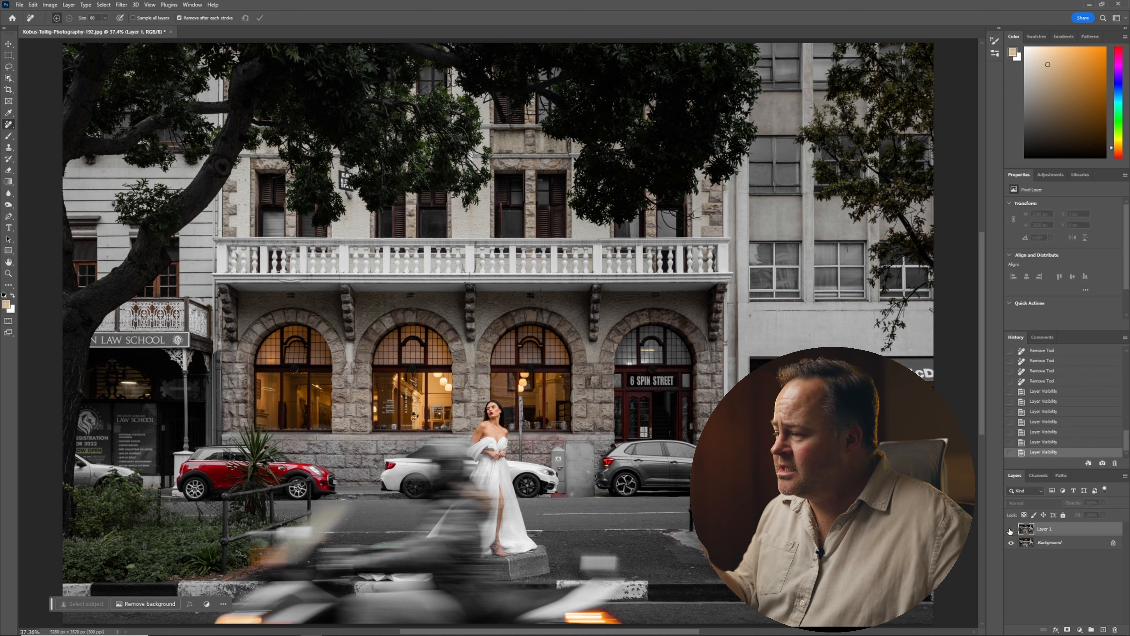
click(1010, 530)
click(1009, 530)
click(1011, 529)
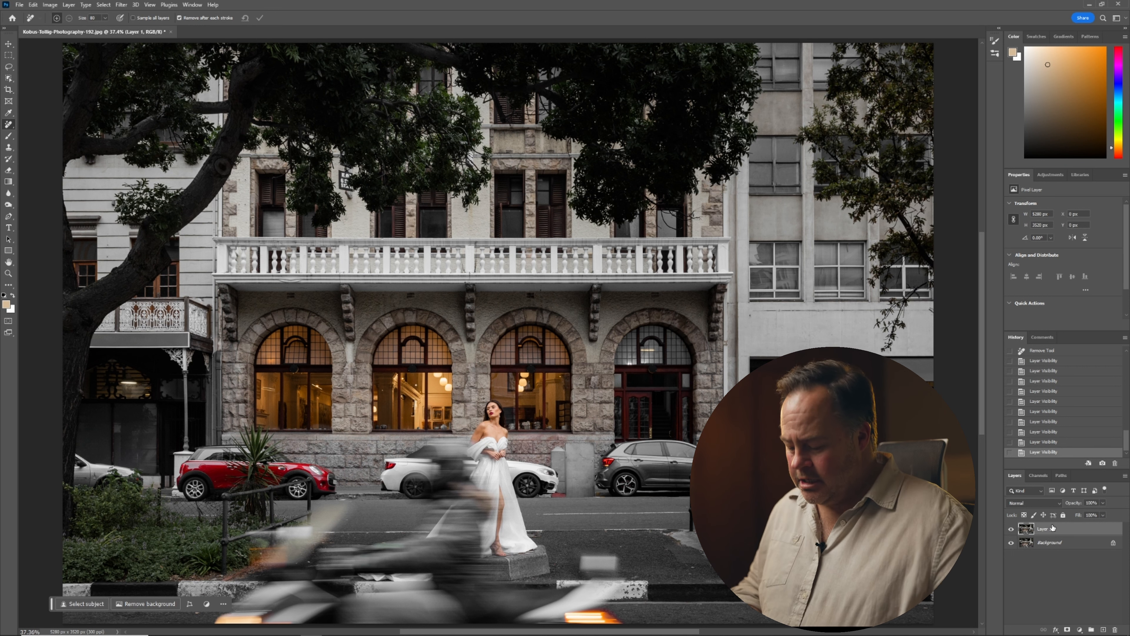
key(ctrl+j)
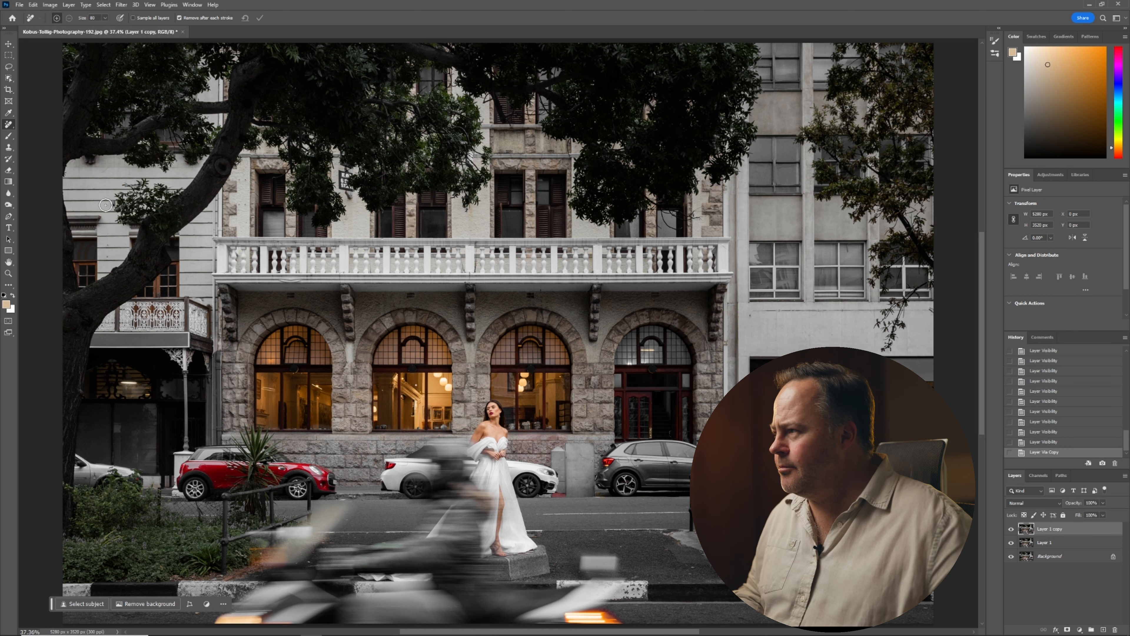
click(10, 67)
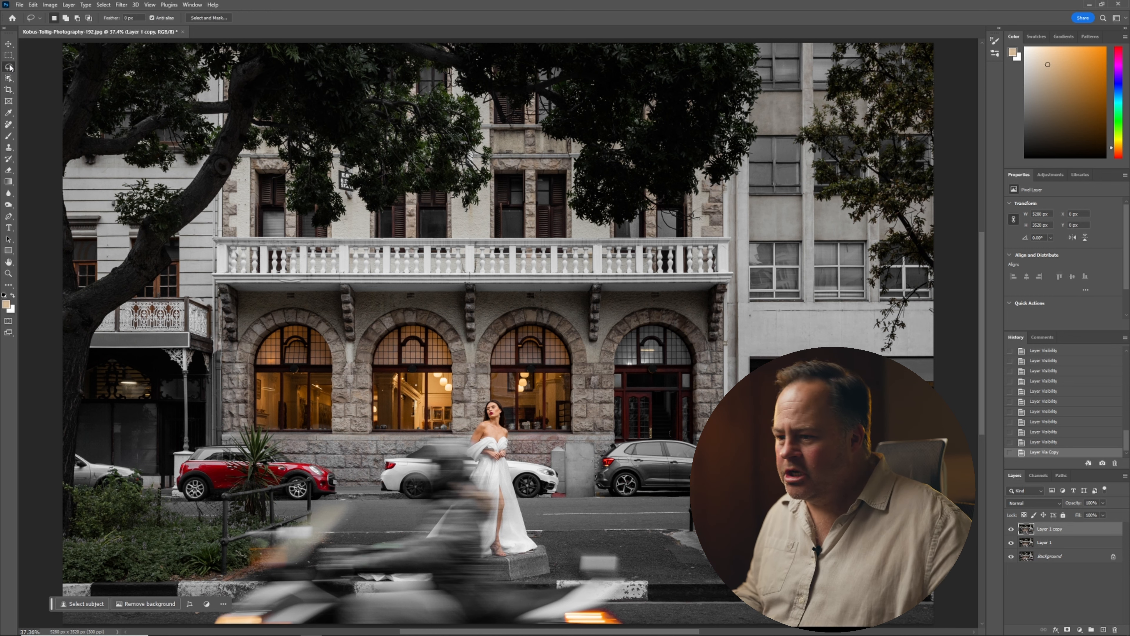
alt+click(667, 547)
drag(657, 549, 674, 482)
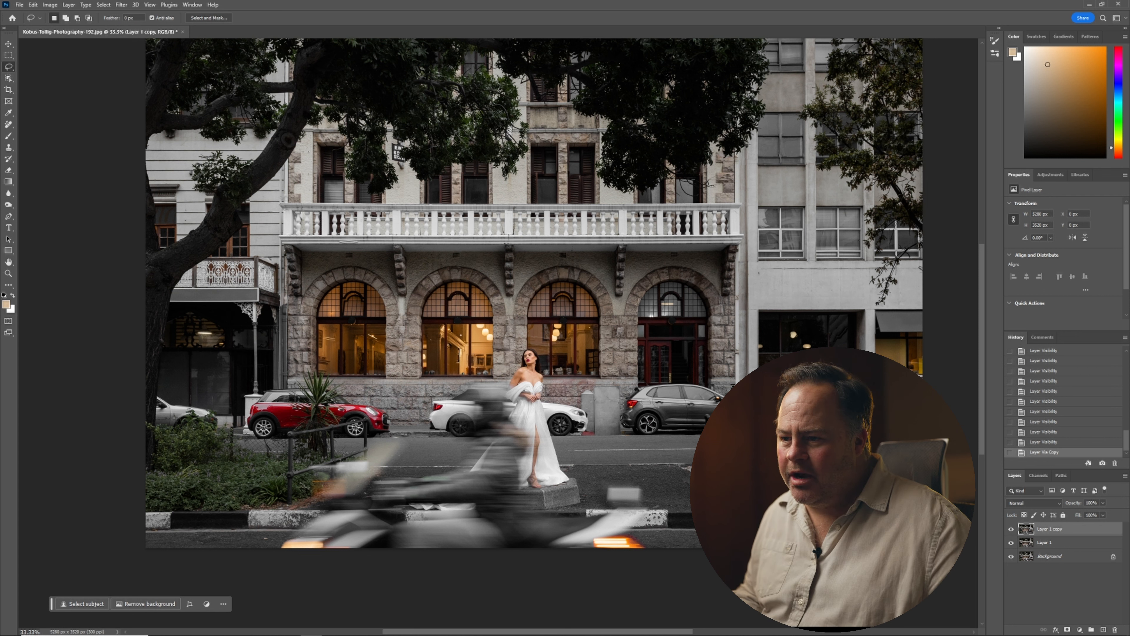
drag(696, 400, 696, 400)
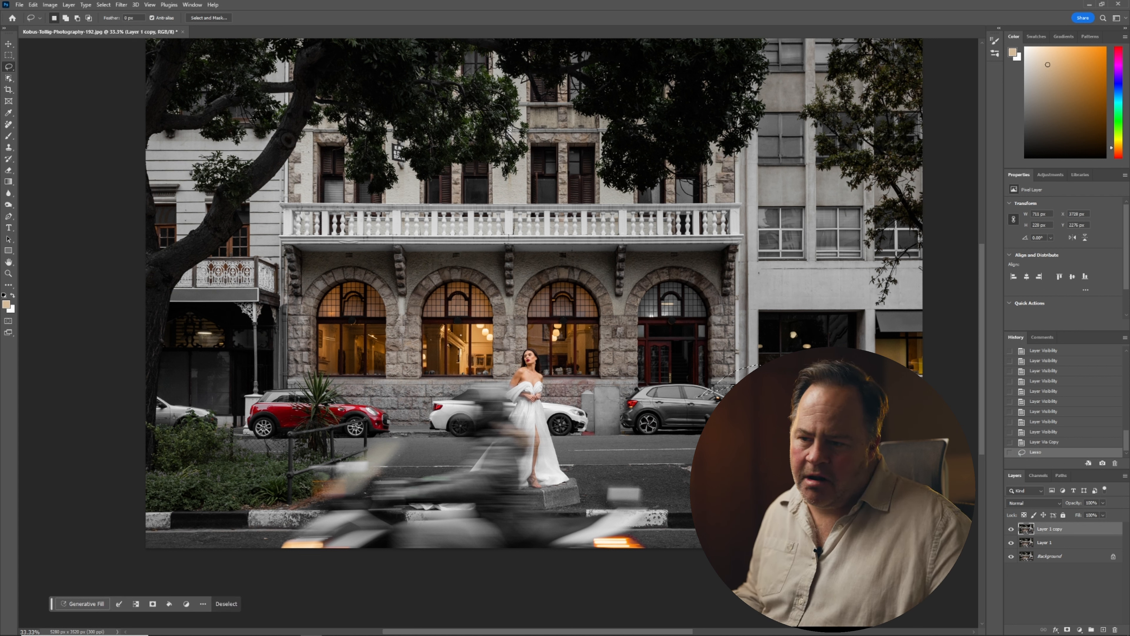
key(ctrl+d)
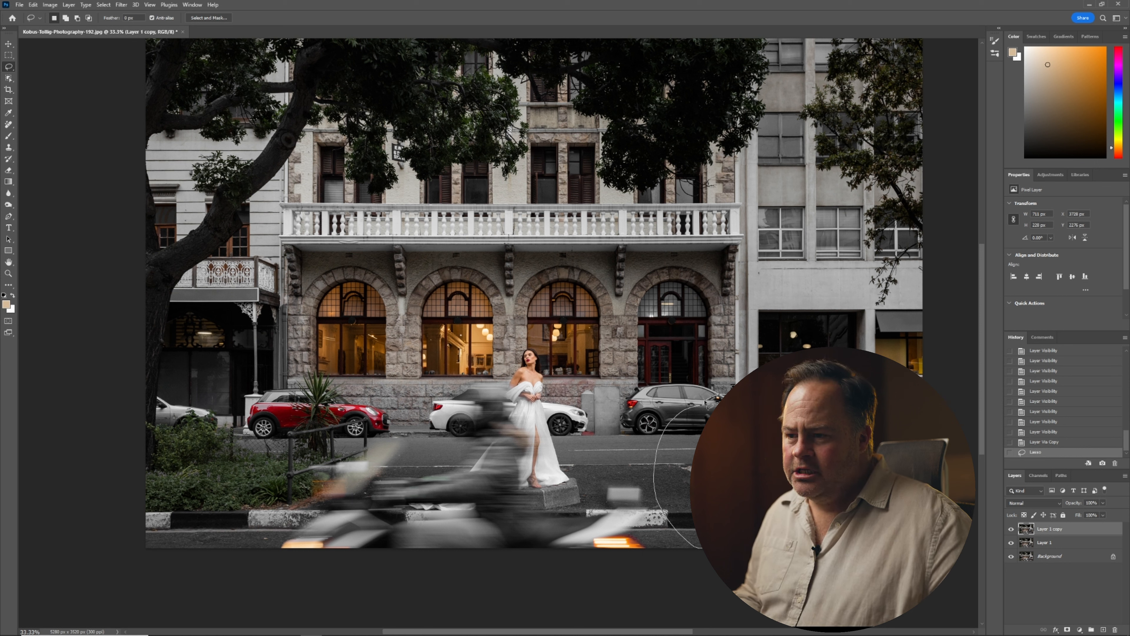
Lasso the lower-right road corner and Generative Fill it with the prompt "add moving car".
drag(708, 401, 707, 403)
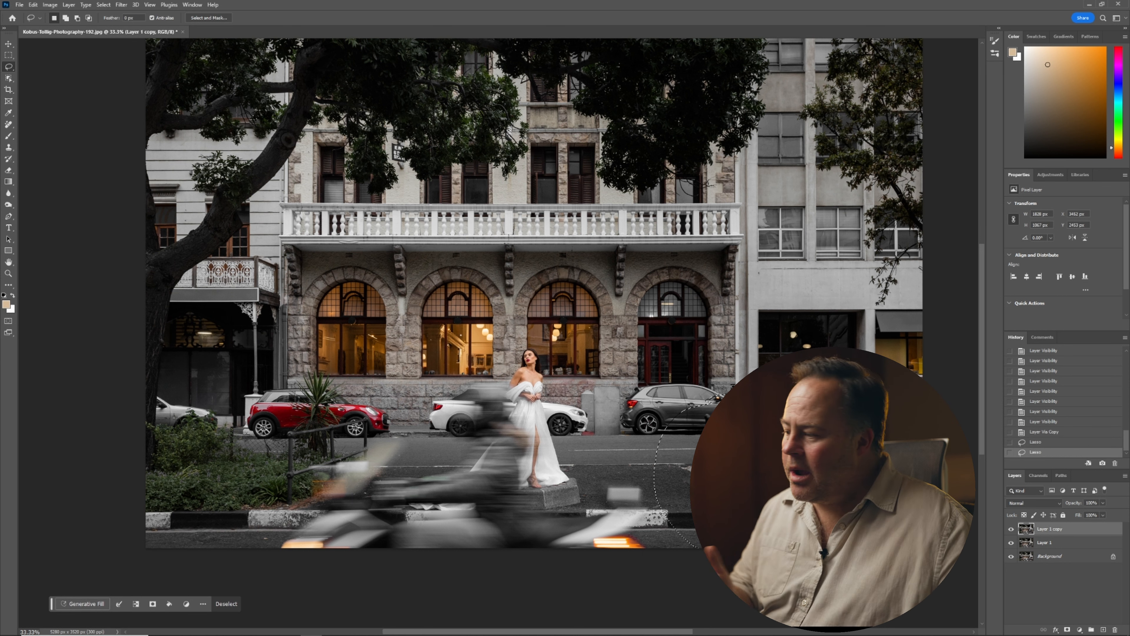
click(81, 605)
text(add)
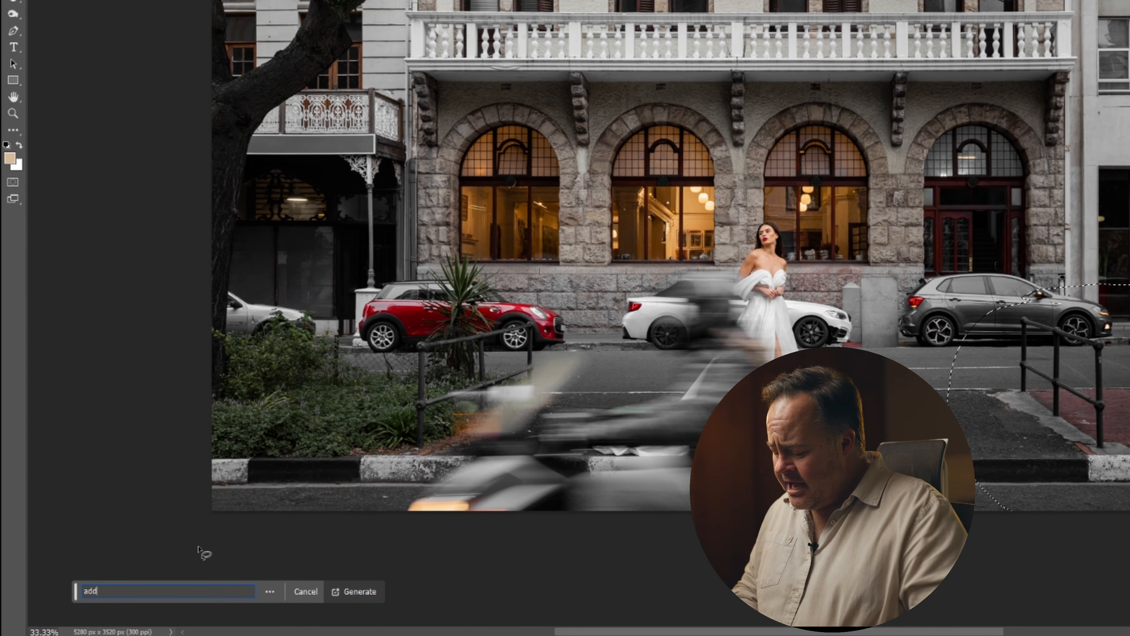
text( moving cv)
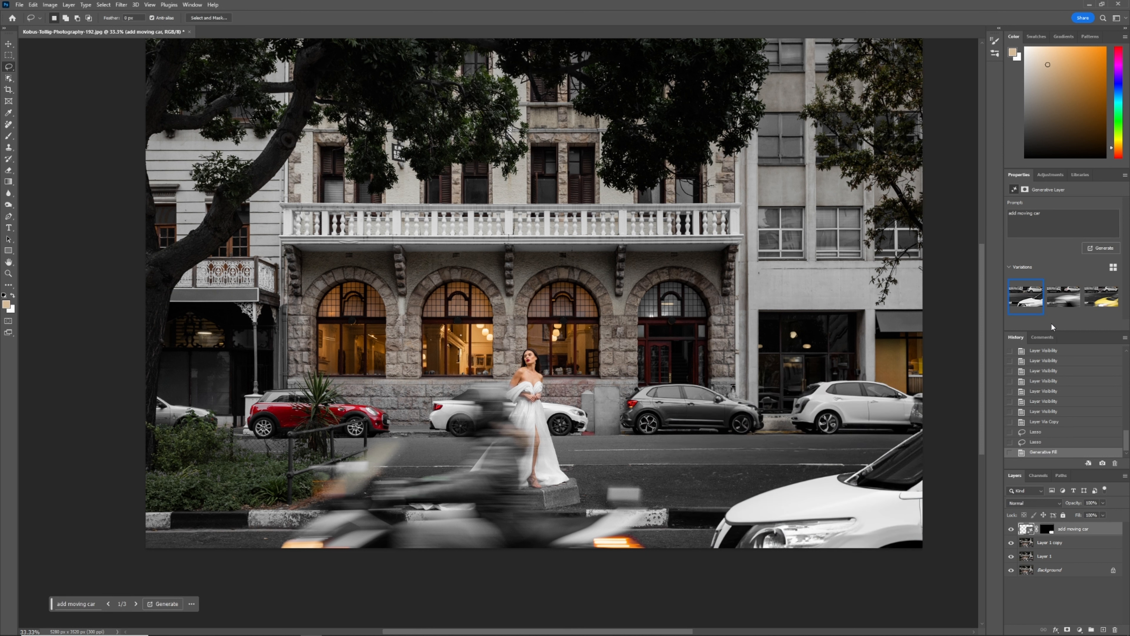
Compare the generated car variations, keep the second one, and flatten the image.
click(1057, 304)
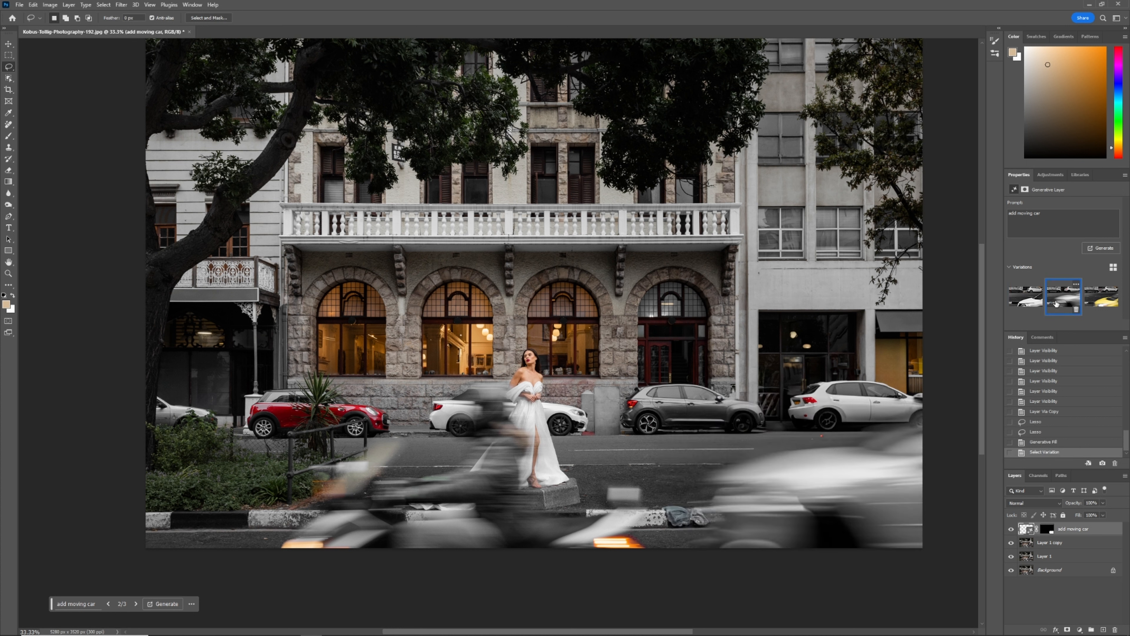
click(1102, 303)
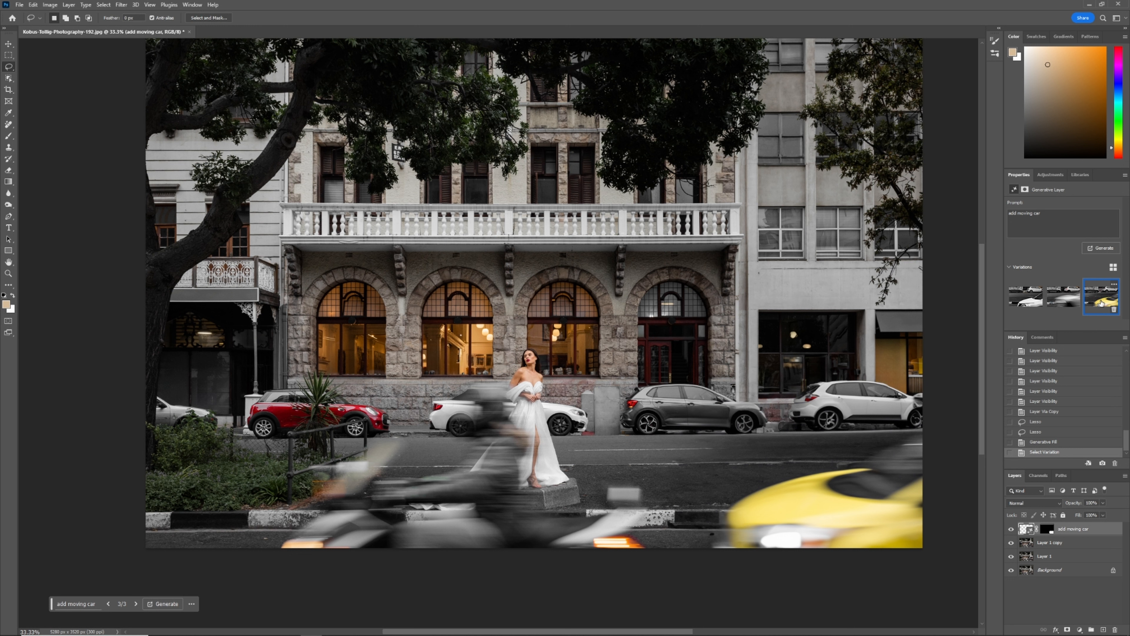
click(1067, 305)
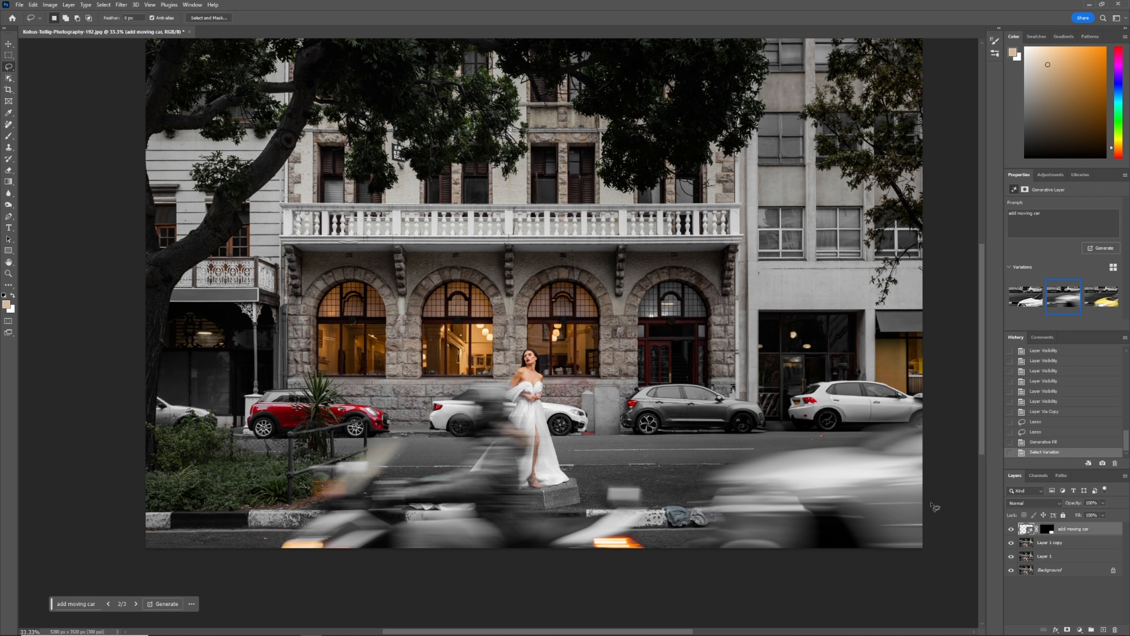
right_click(1097, 529)
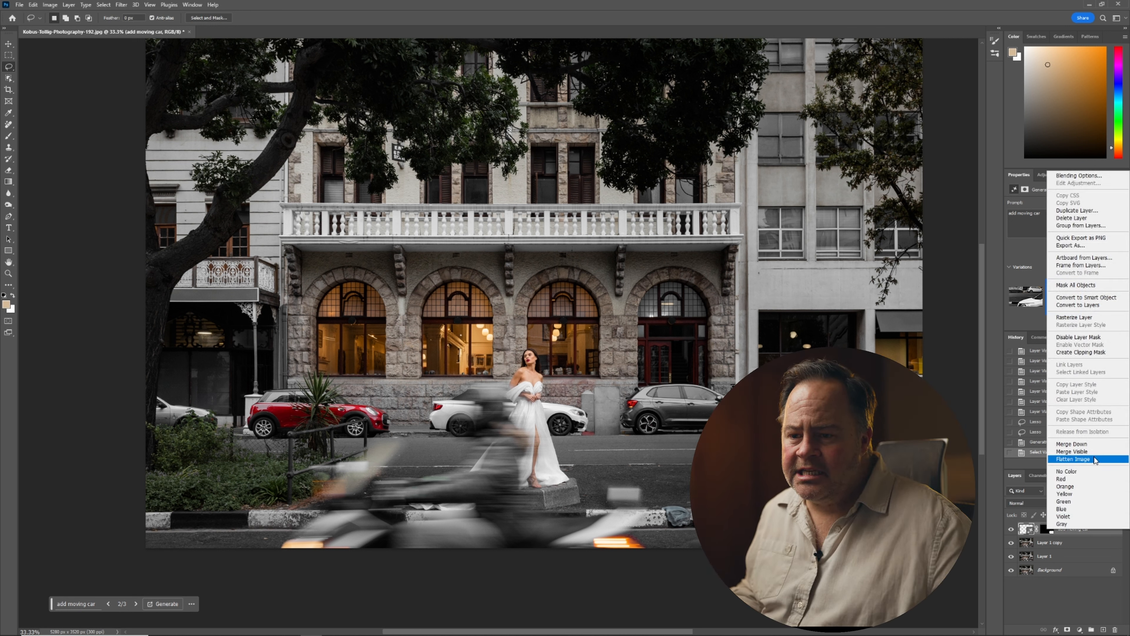
click(1095, 459)
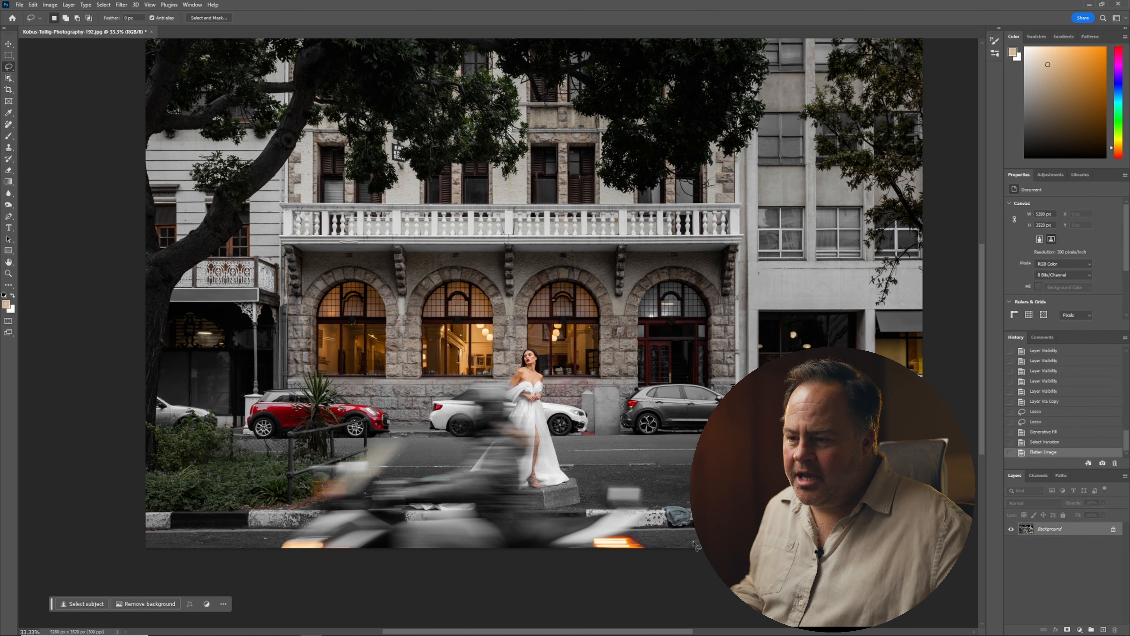
Duplicate the layer and paint out the clothes lying on the curb with an enlarged Remove tool brush.
scroll(693, 530, up, 3)
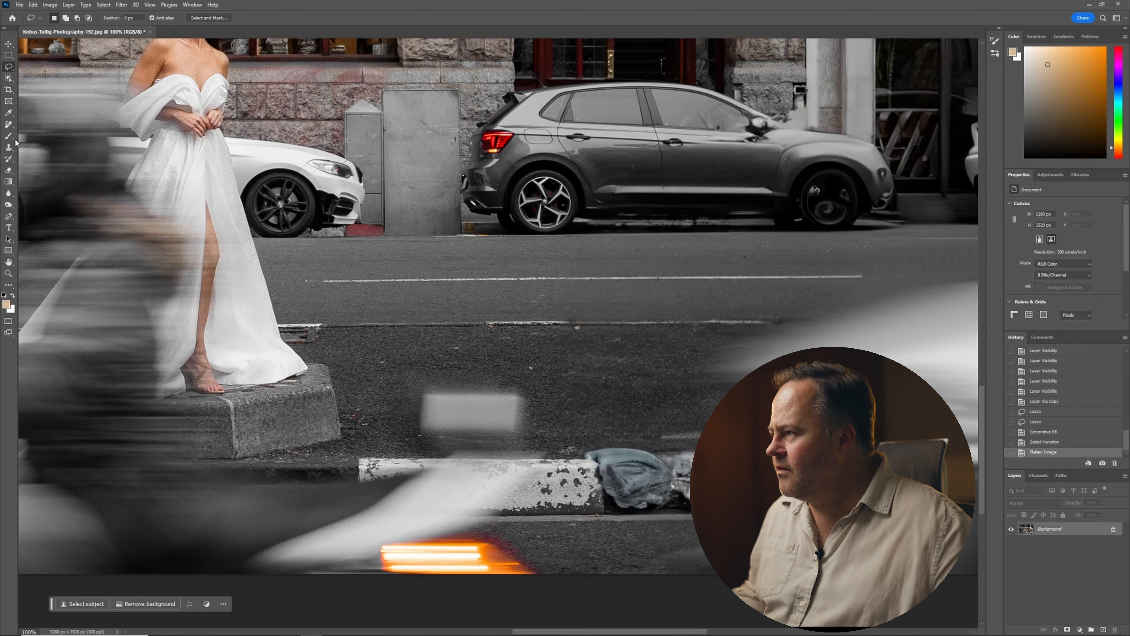
click(8, 124)
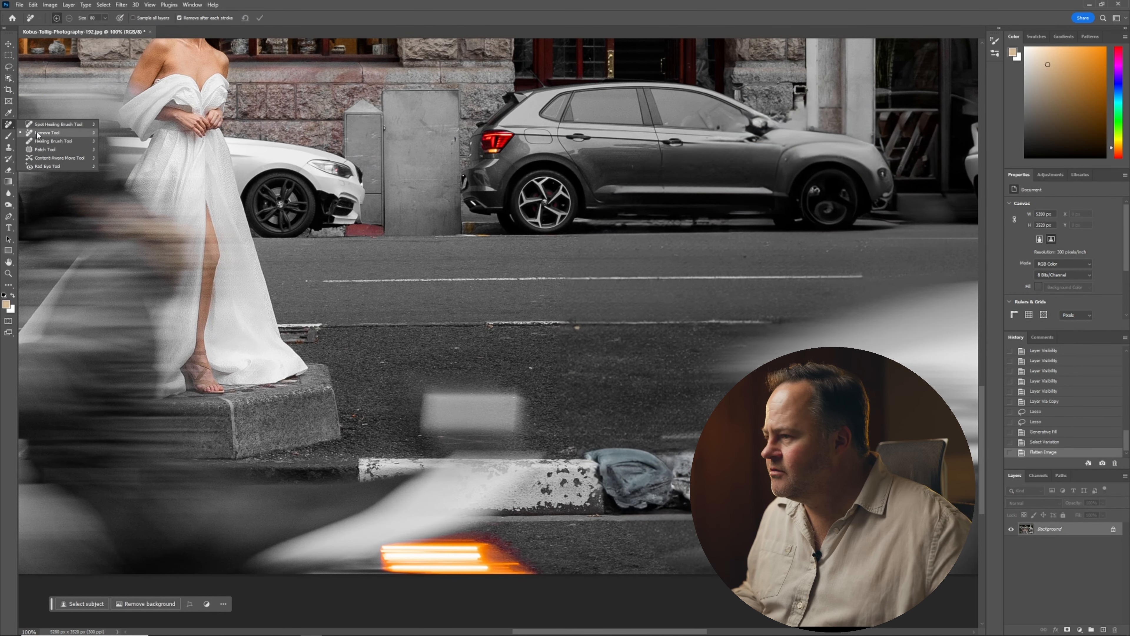
click(38, 133)
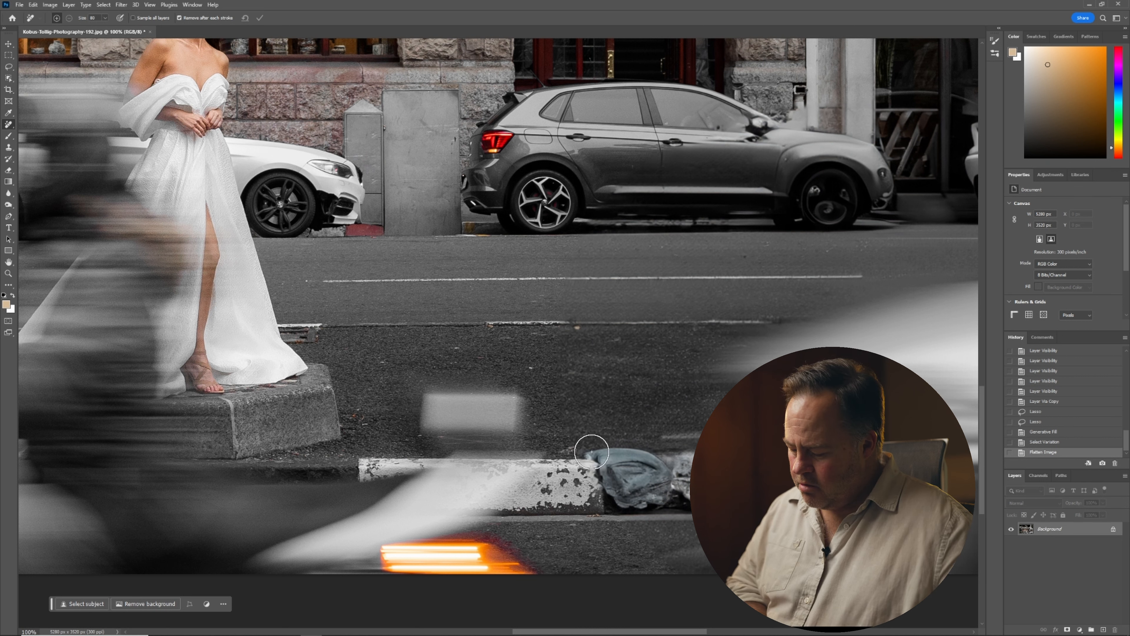
key(ctrl+j)
key(bracketright)
key(bracketright)
key(bracketright)
key(bracketright)
mouse_move(594, 455)
mouse_down()
mouse_move(663, 458)
mouse_move(708, 480)
mouse_move(568, 480)
mouse_up()
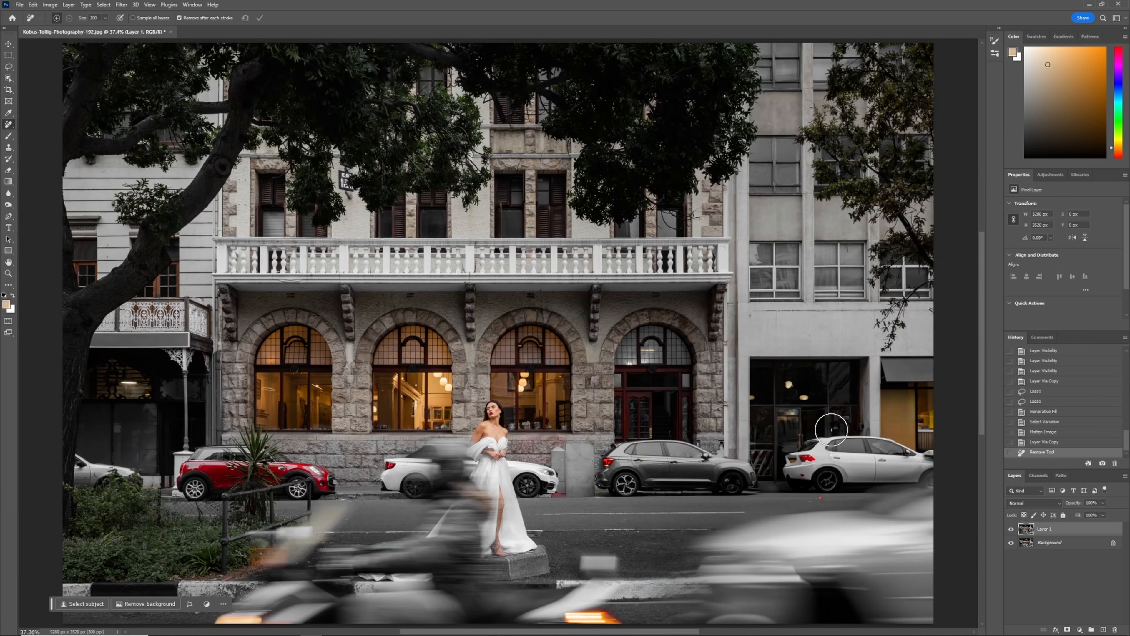
Toggle the retouched layer's visibility to compare it with the original.
click(1012, 529)
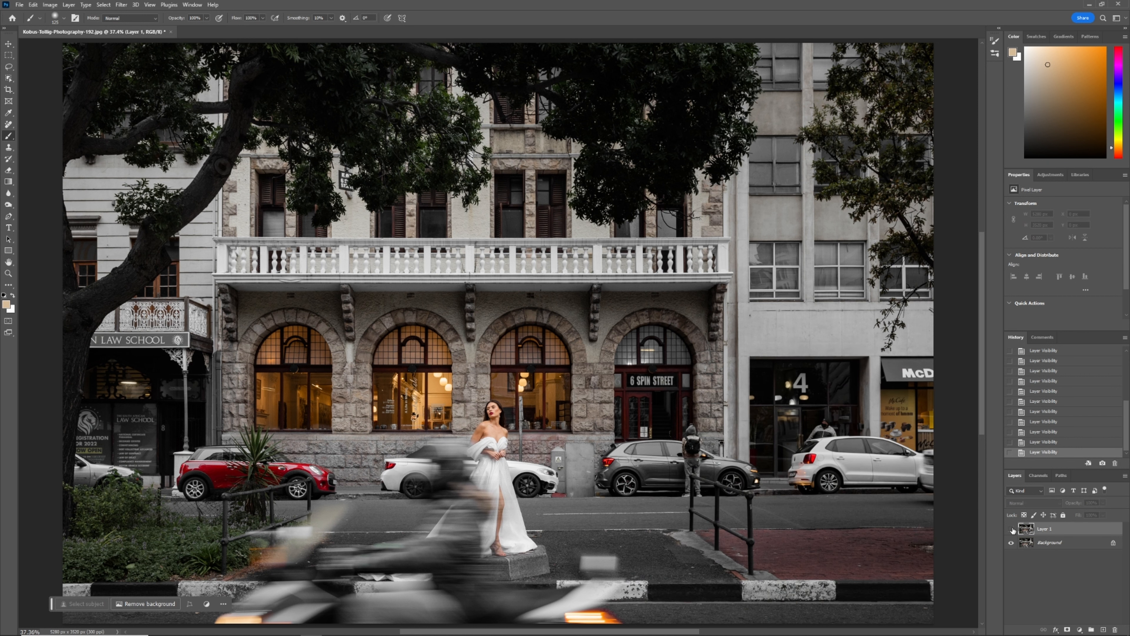
click(1012, 529)
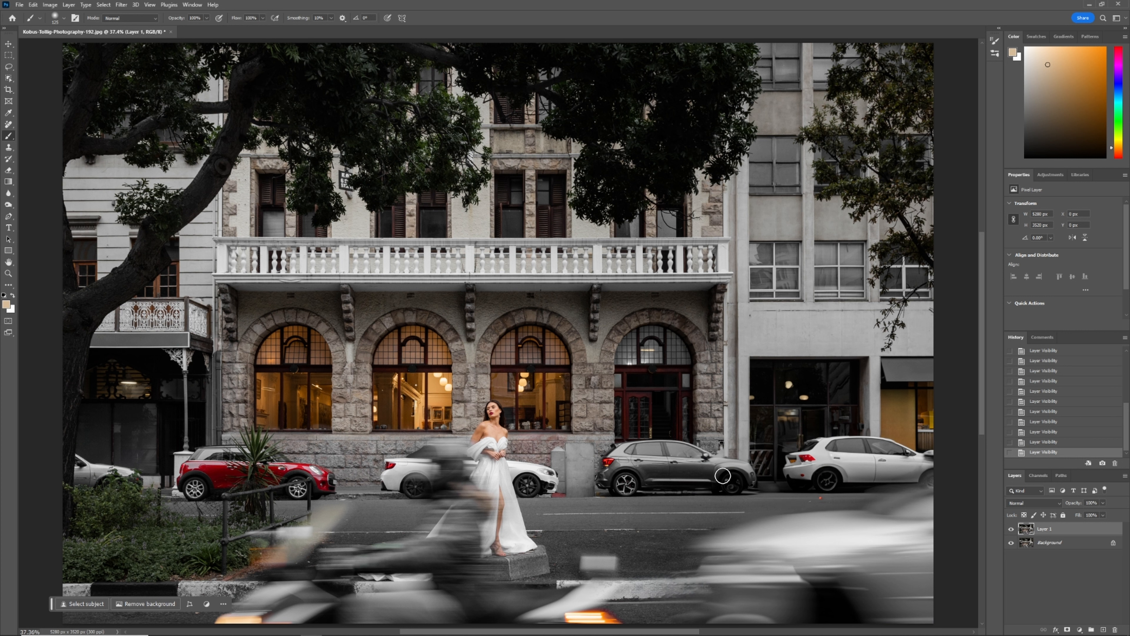
Add a layer mask to the retouched layer and paint black on it to bring back small original details beside the white car.
click(1068, 630)
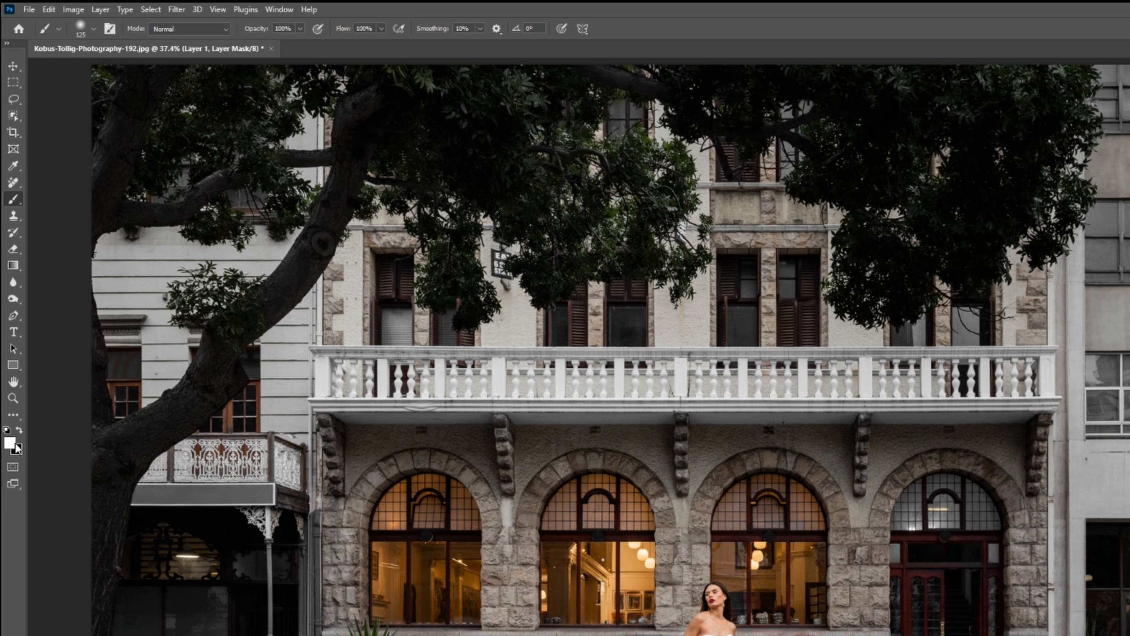
key(x)
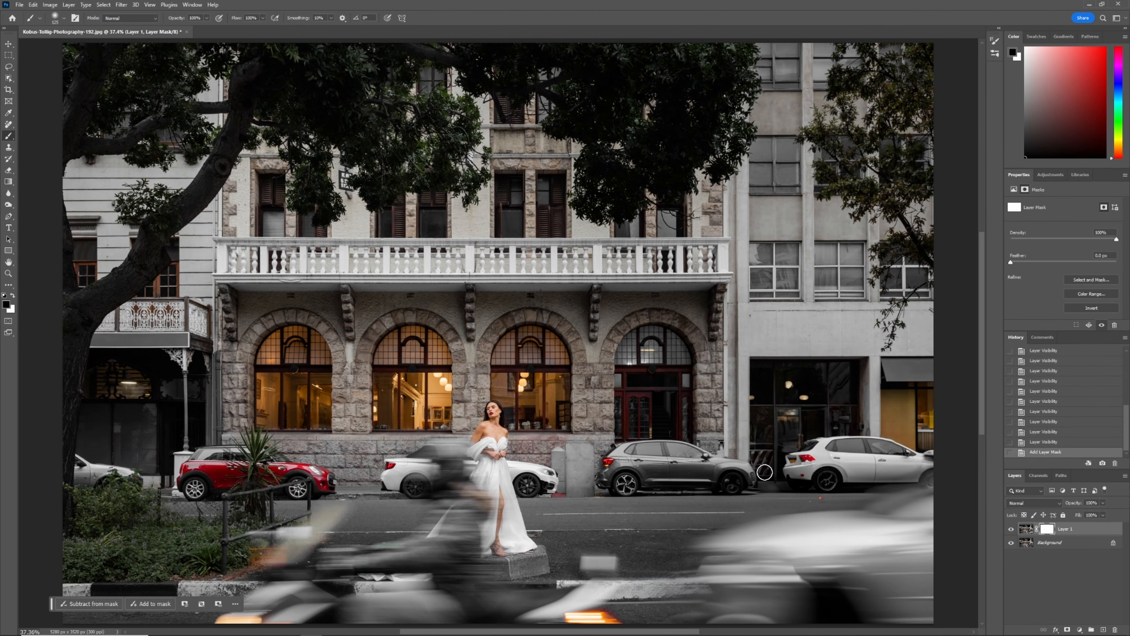
mouse_move(743, 476)
mouse_down()
mouse_move(721, 483)
mouse_move(744, 484)
mouse_up()
drag(828, 474, 827, 477)
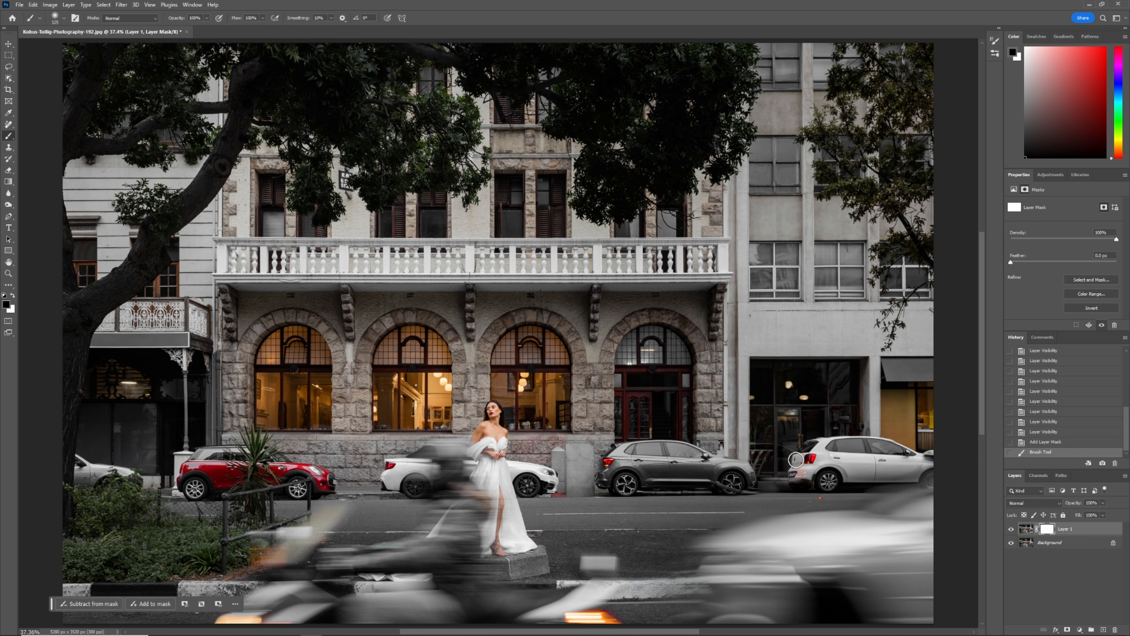
drag(796, 460, 798, 466)
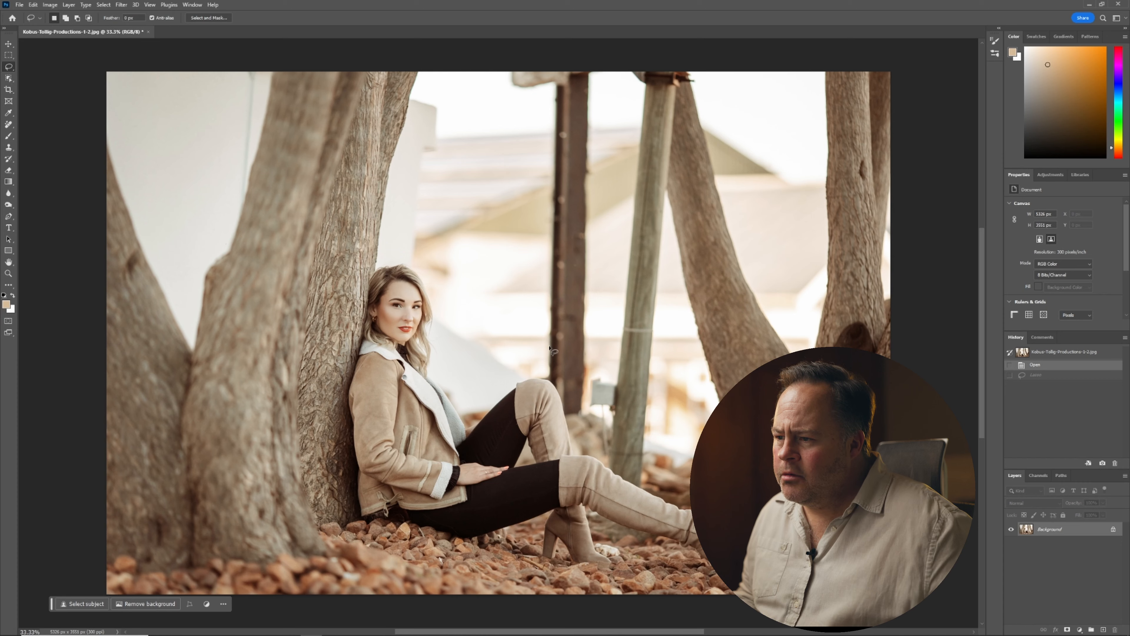
mouse_move(542, 350)
mouse_down()
mouse_move(578, 434)
mouse_move(604, 466)
mouse_move(645, 487)
mouse_move(699, 69)
mouse_move(538, 42)
mouse_up()
mouse_move(488, 79)
mouse_down()
mouse_move(527, 150)
mouse_move(542, 350)
mouse_up()
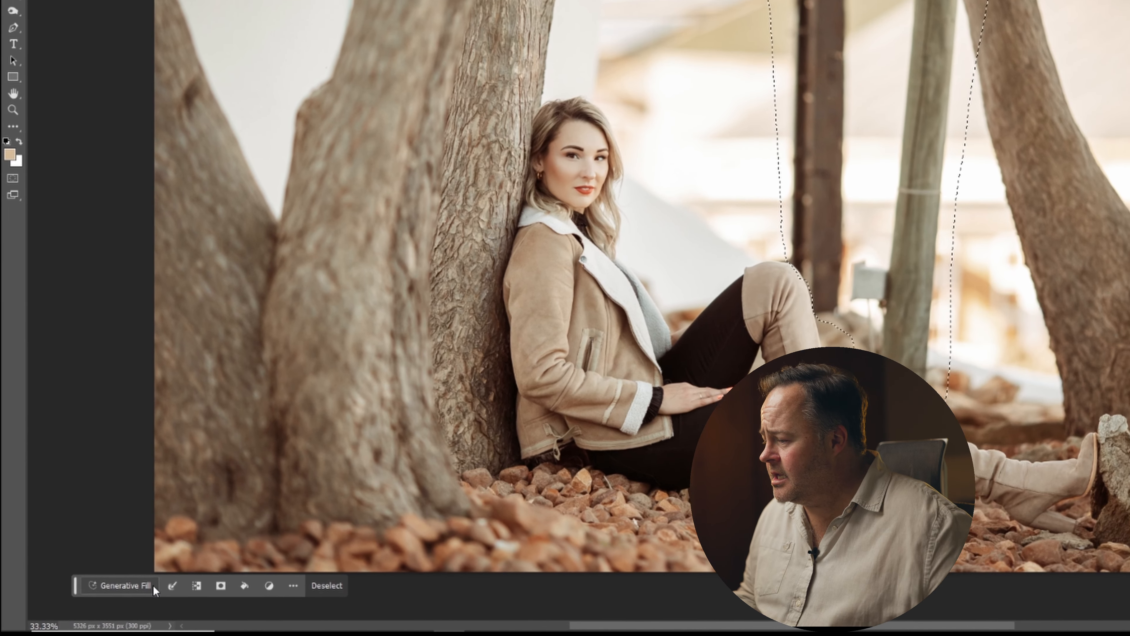
Generative Fill the selected poles behind the seated model with the prompt "remove poles".
click(154, 587)
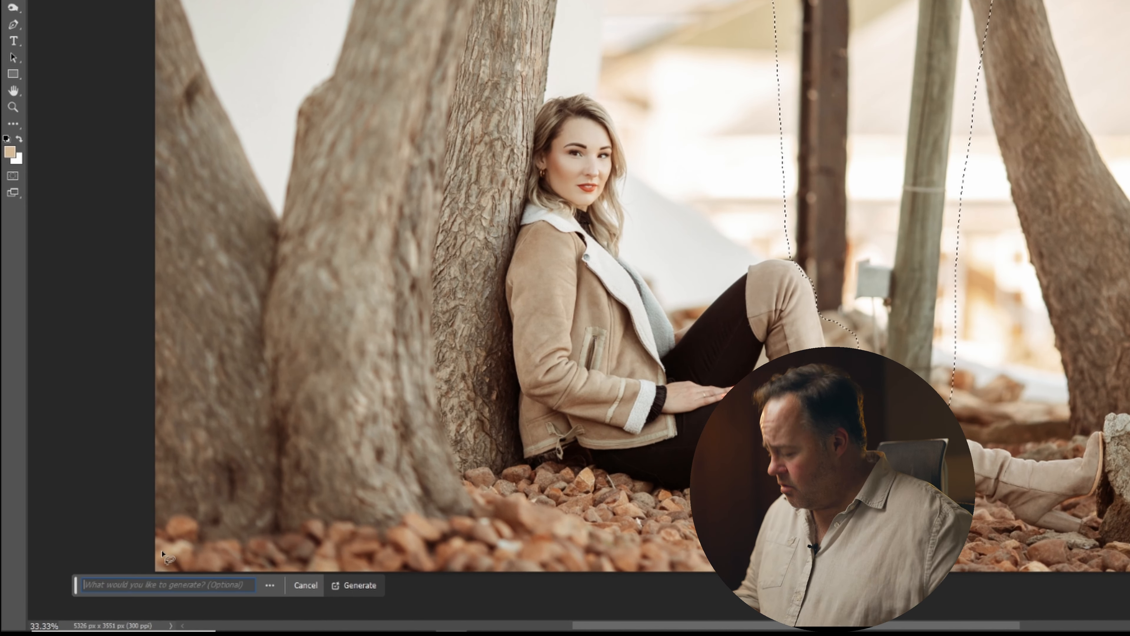
text(remove poles)
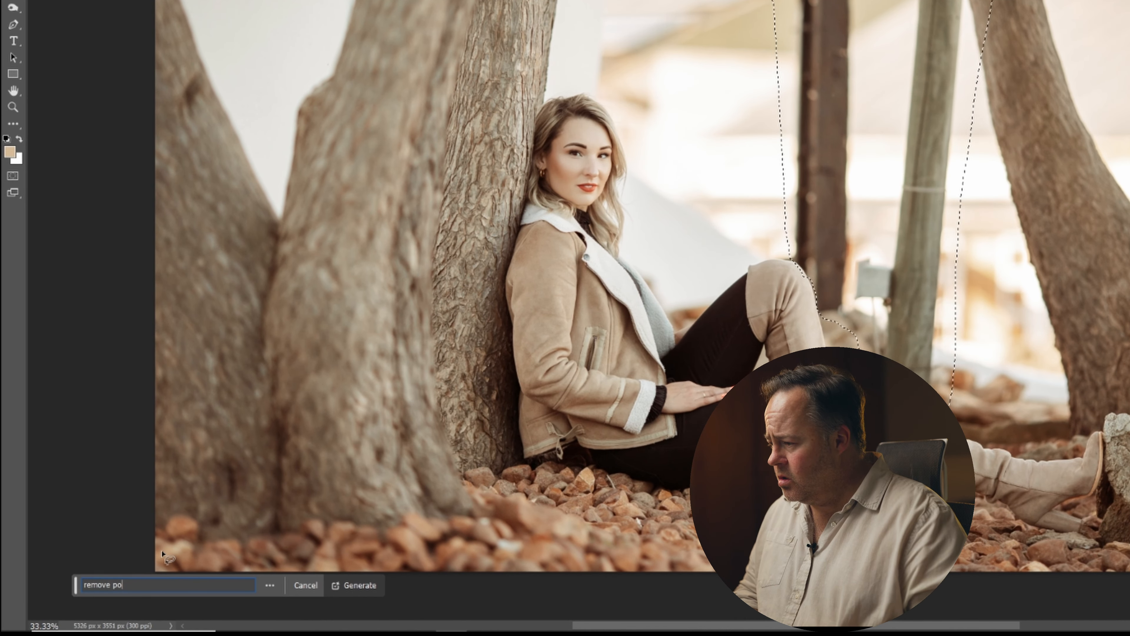
key(Return)
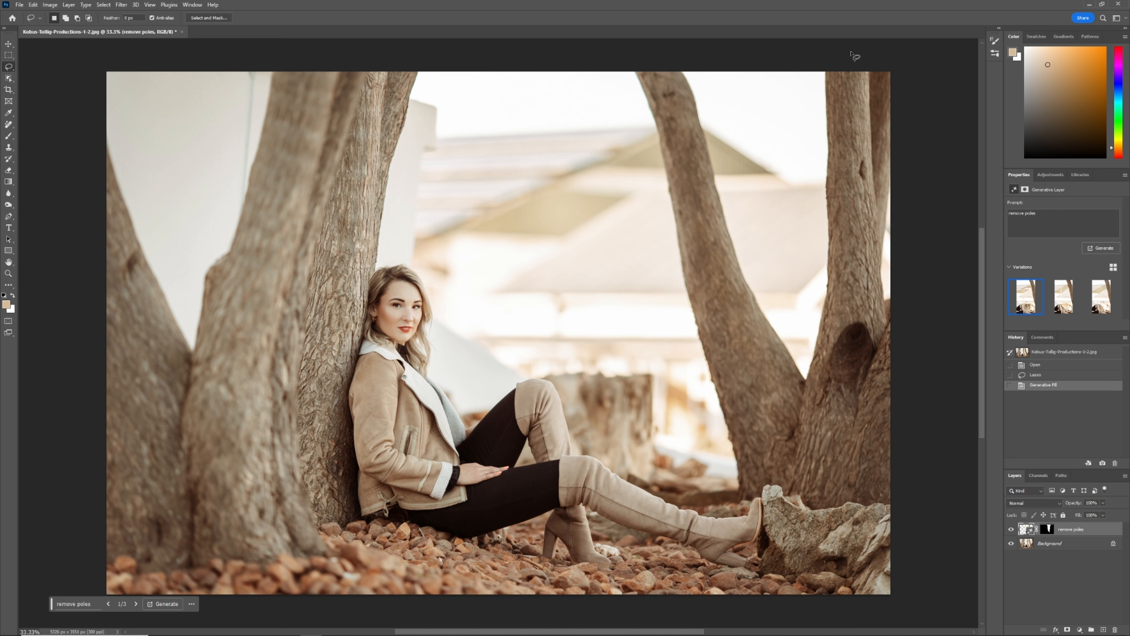
mouse_move(1022, 295)
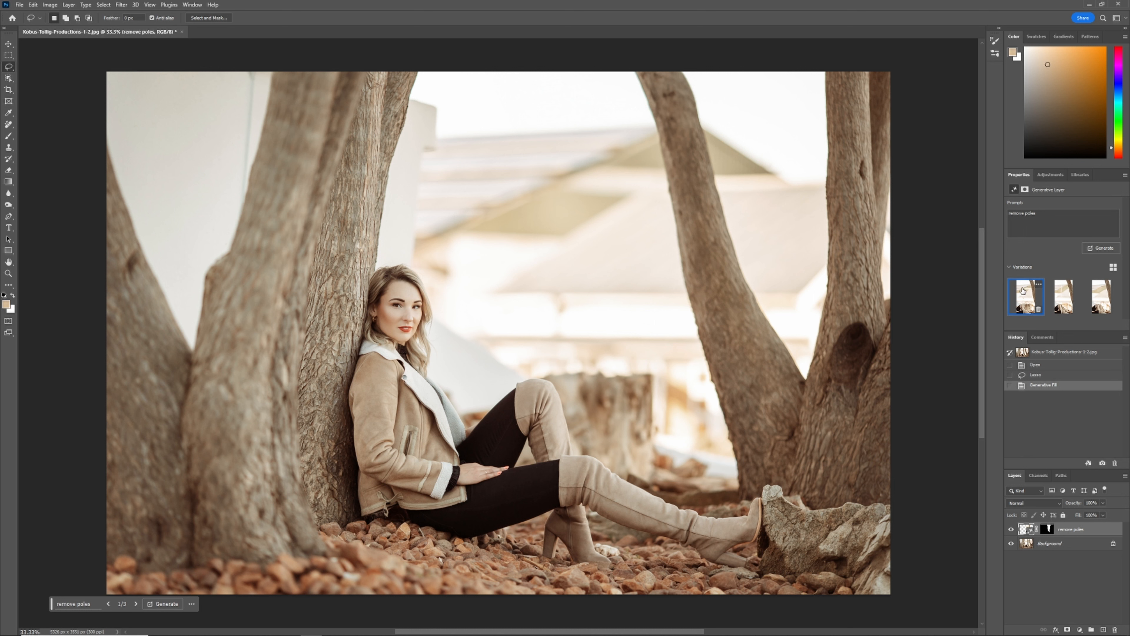